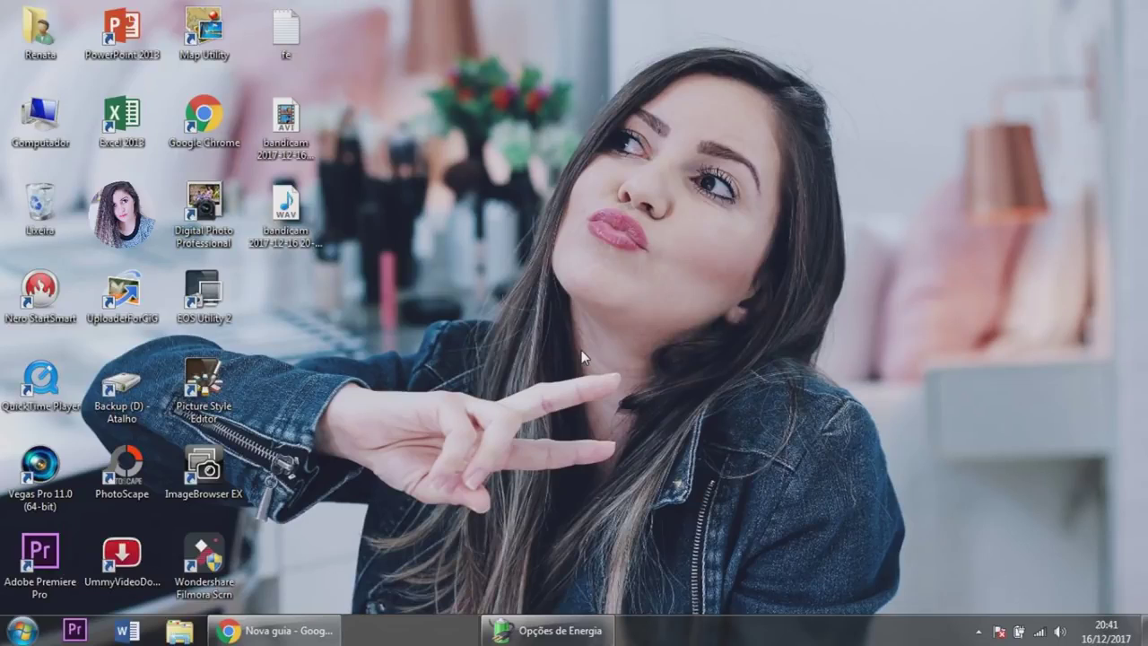
- Move the Wondershare Filmora Scrn shortcut to an empty desktop area, launch it and start the recording setup
left_click_drag(203, 561, 986, 132)
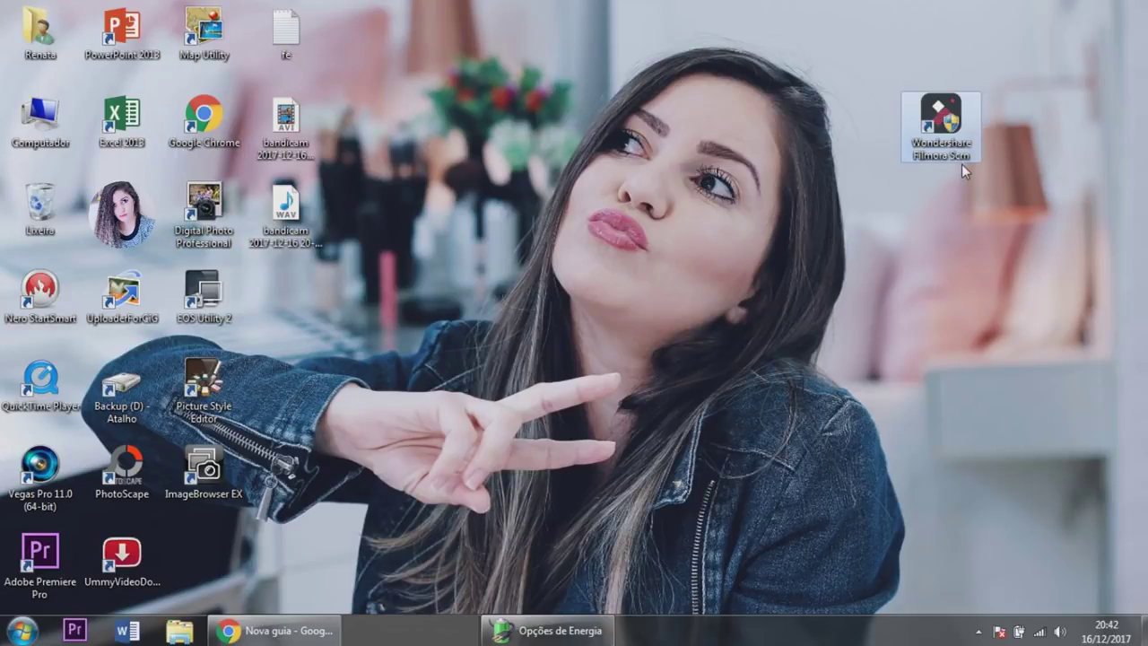
double_click(943, 108)
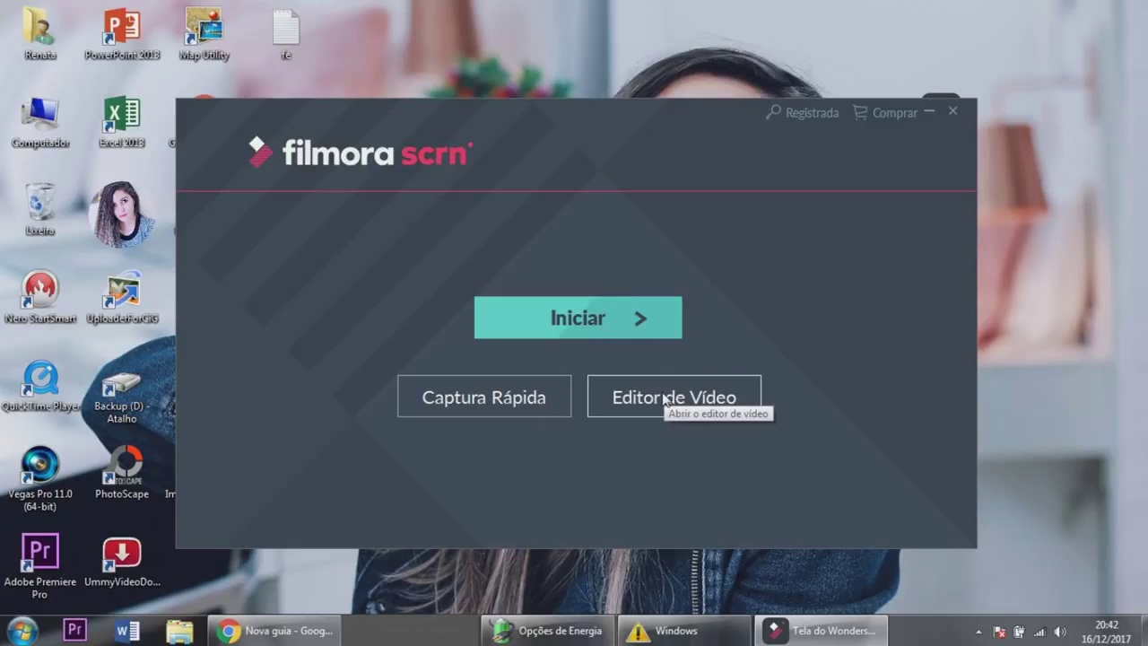
left_click(580, 322)
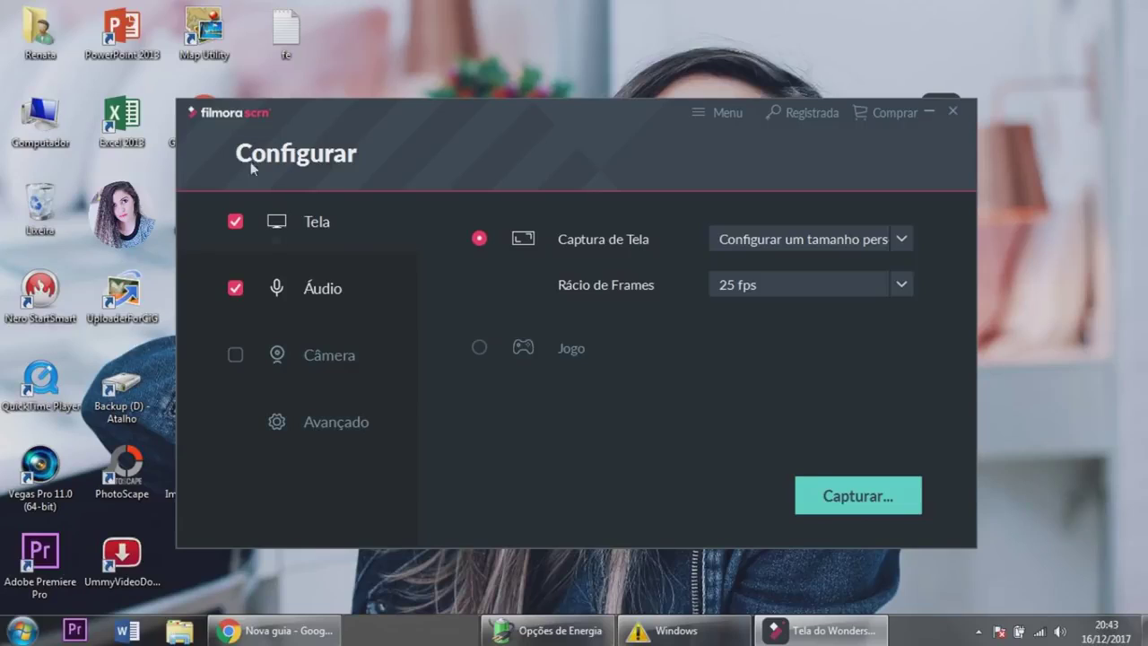
- Toggle the Tela, Áudio and Câmera sources in turn, restoring each one while viewing the audio and camera options
left_click(237, 222)
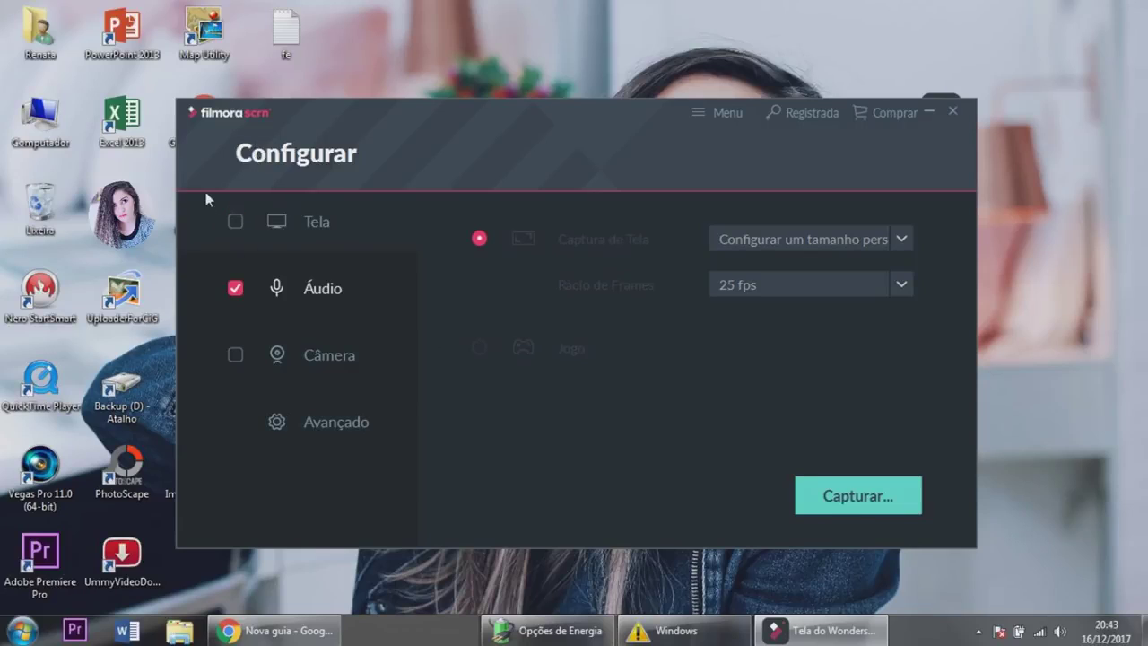
left_click(233, 222)
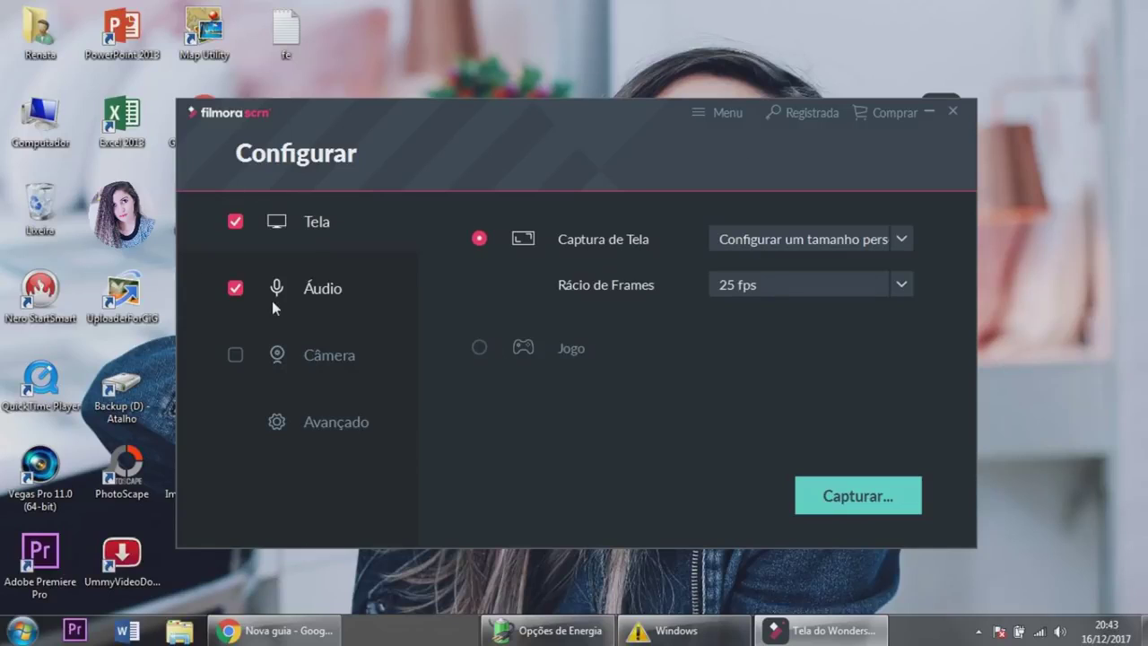
left_click(215, 309)
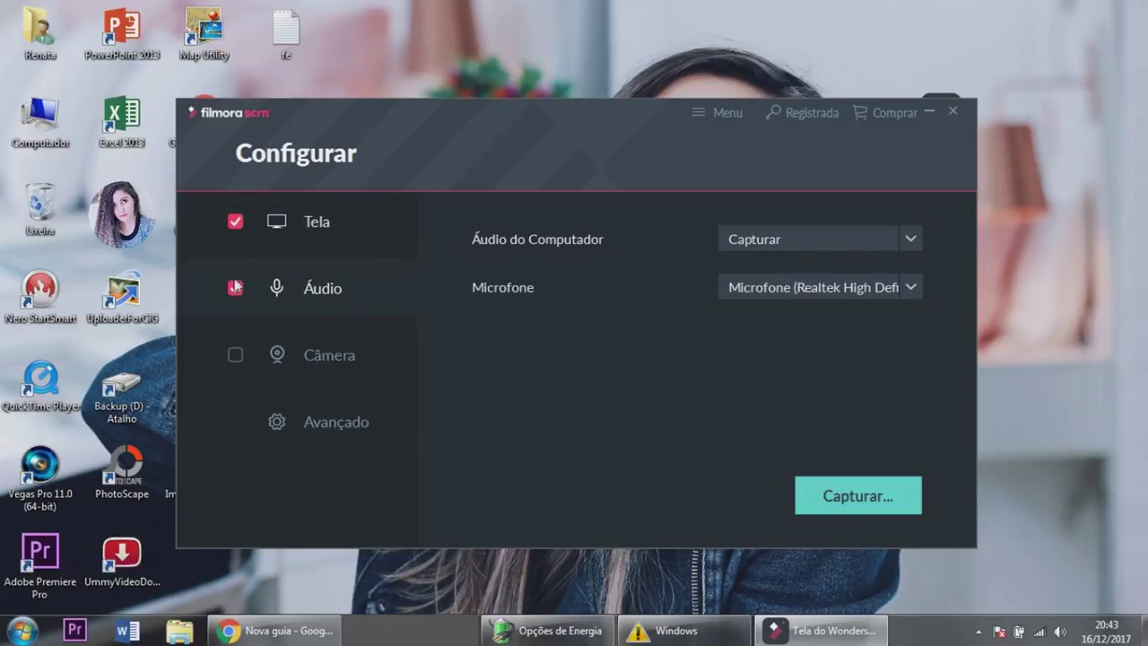
left_click(235, 287)
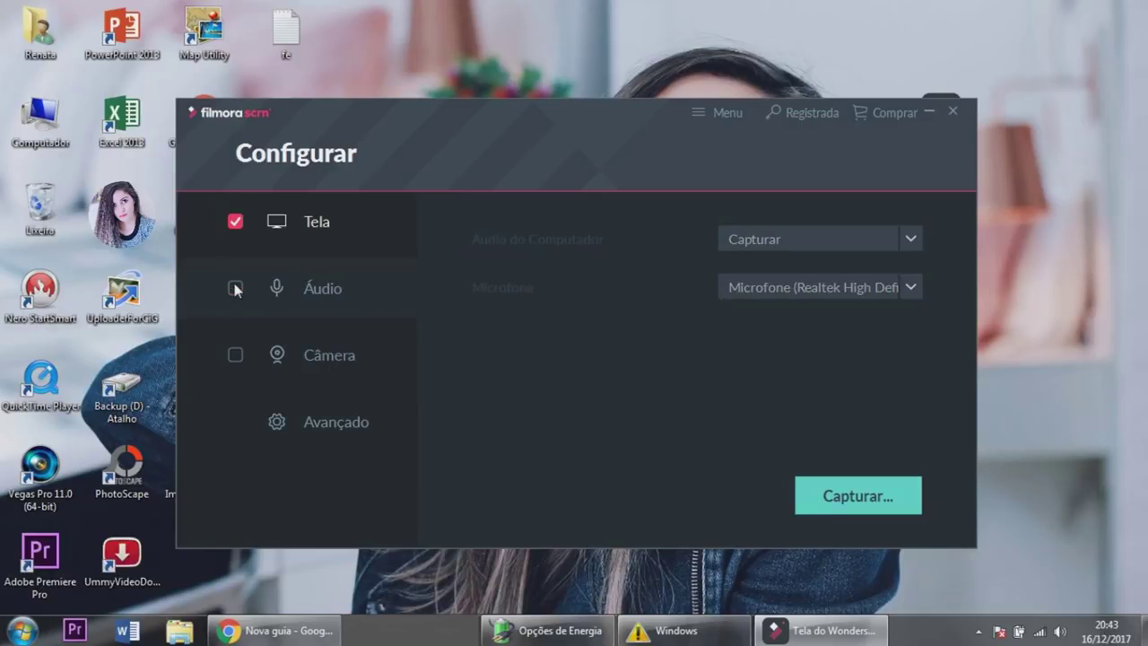
left_click(235, 288)
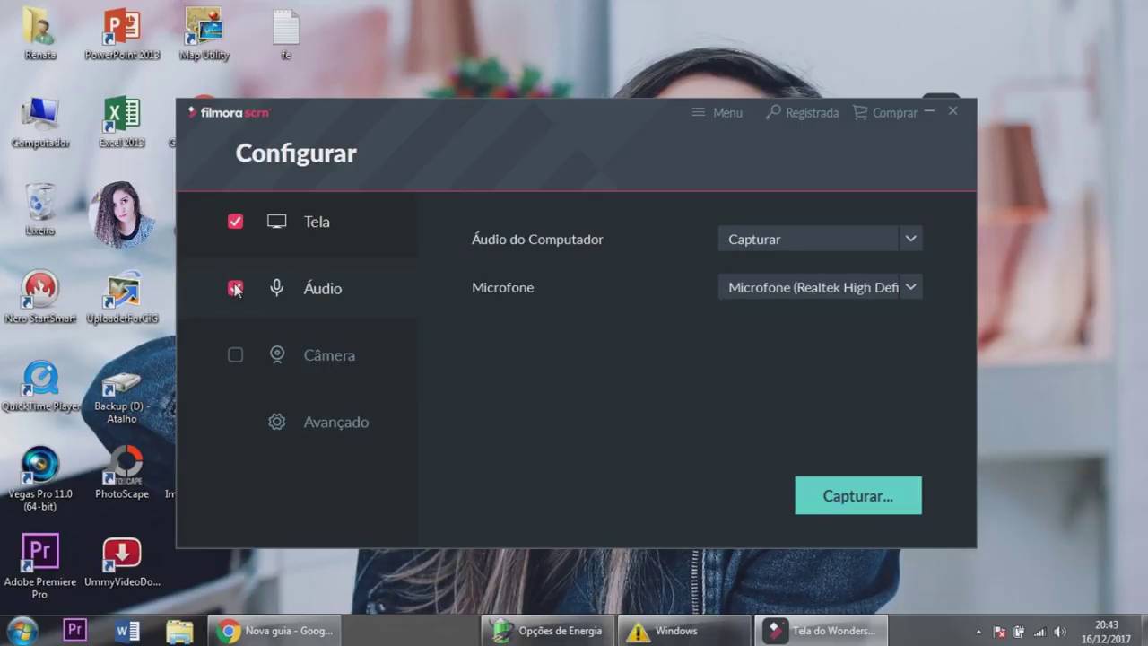
left_click(235, 355)
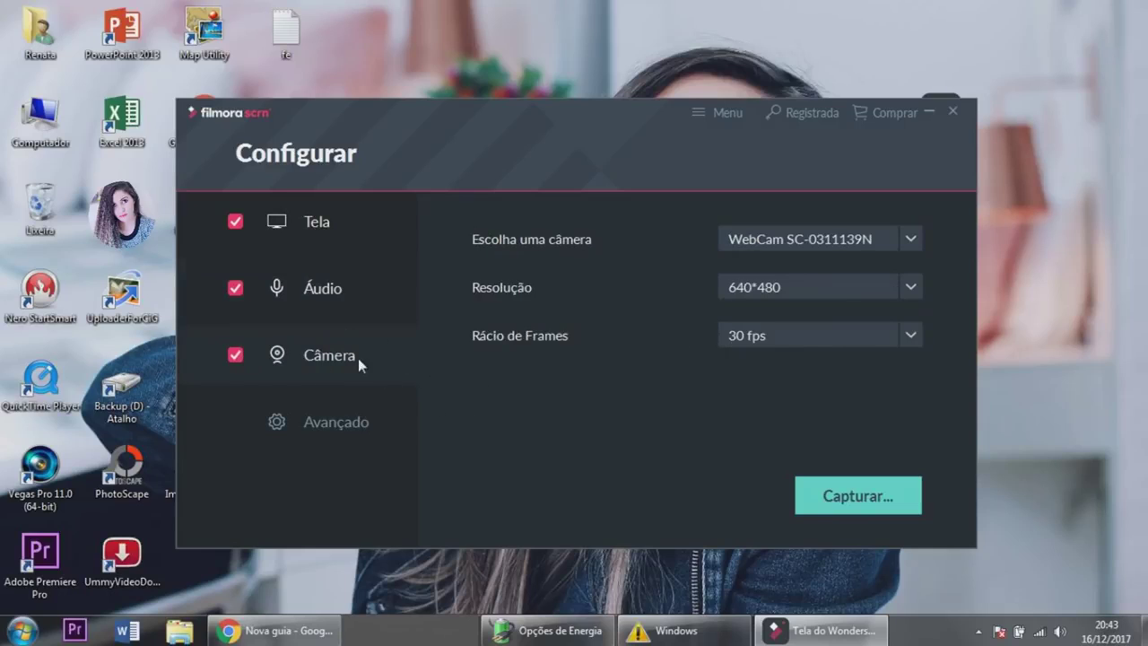
left_click(235, 355)
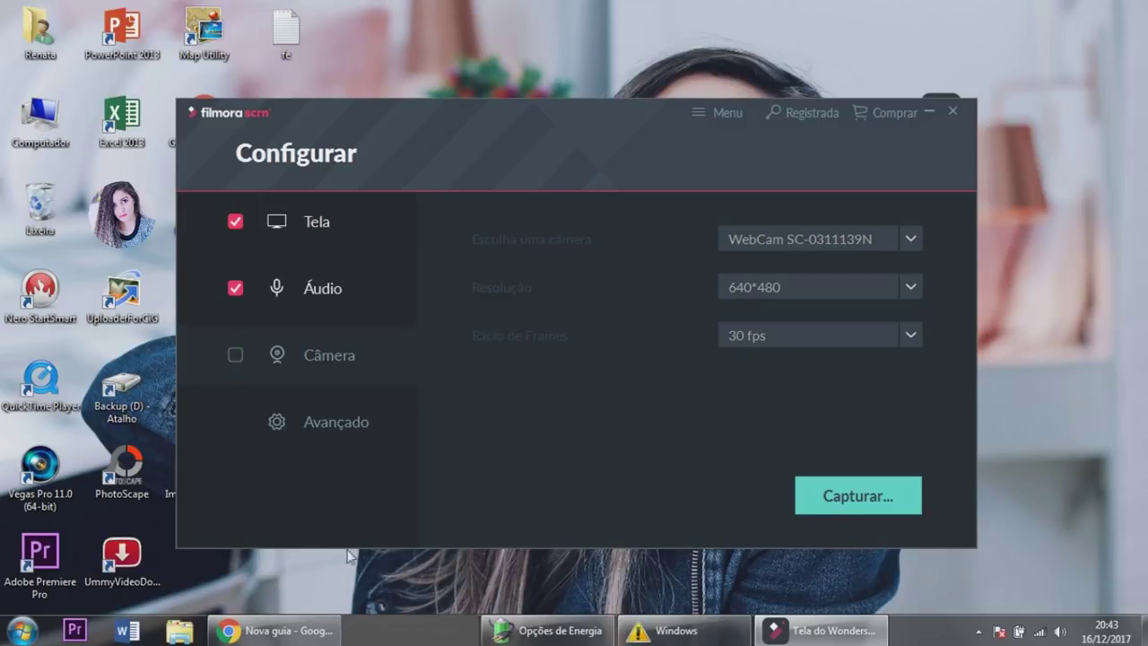
- In the advanced settings, set the save location for recordings to the desktop folder (Área de Trabalho)
left_click(347, 425)
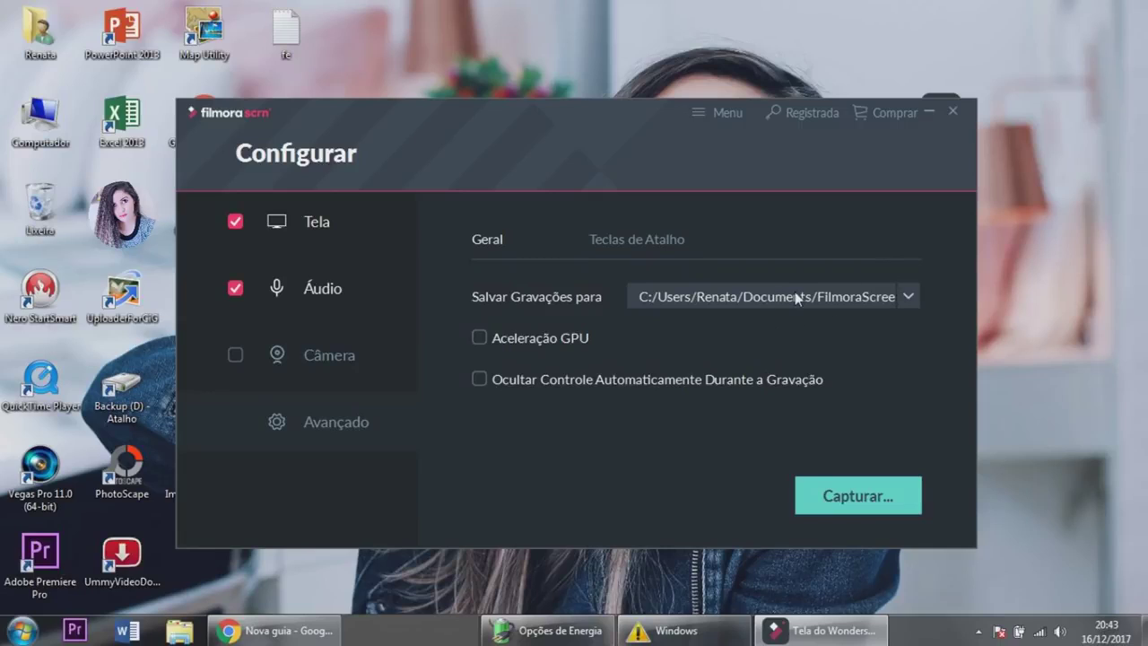
left_click(909, 296)
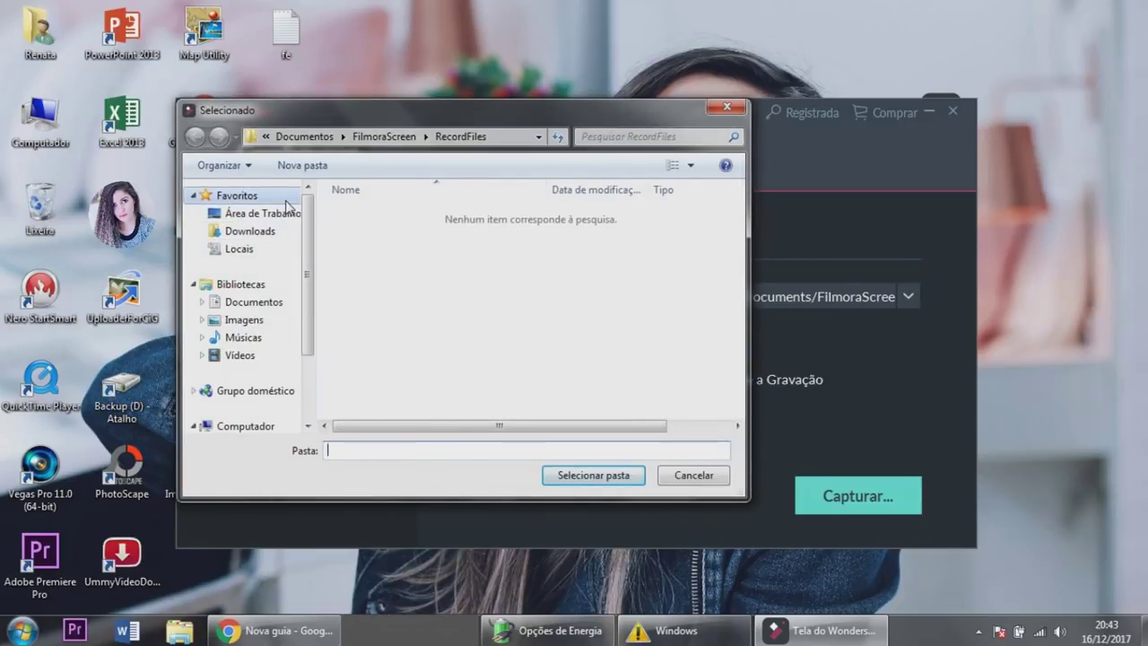
left_click(284, 215)
left_click(578, 477)
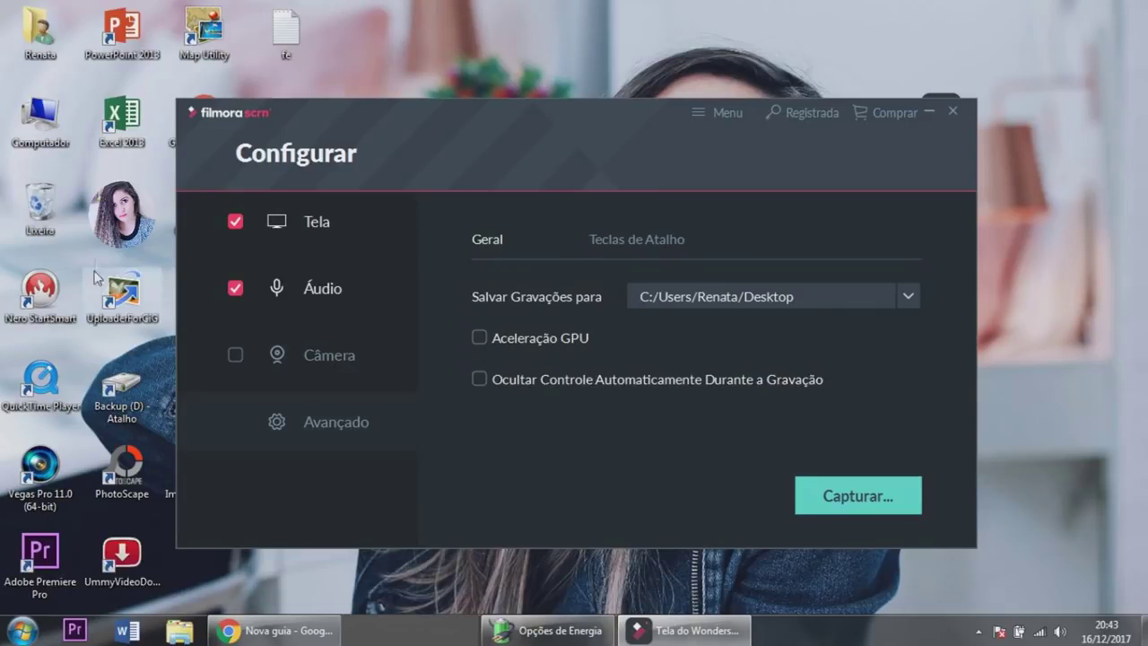
- Switch the screen capture size to Tela Inteira and back to Configurar um tamanho personalizado mais tarde
left_click(235, 222)
left_click(234, 223)
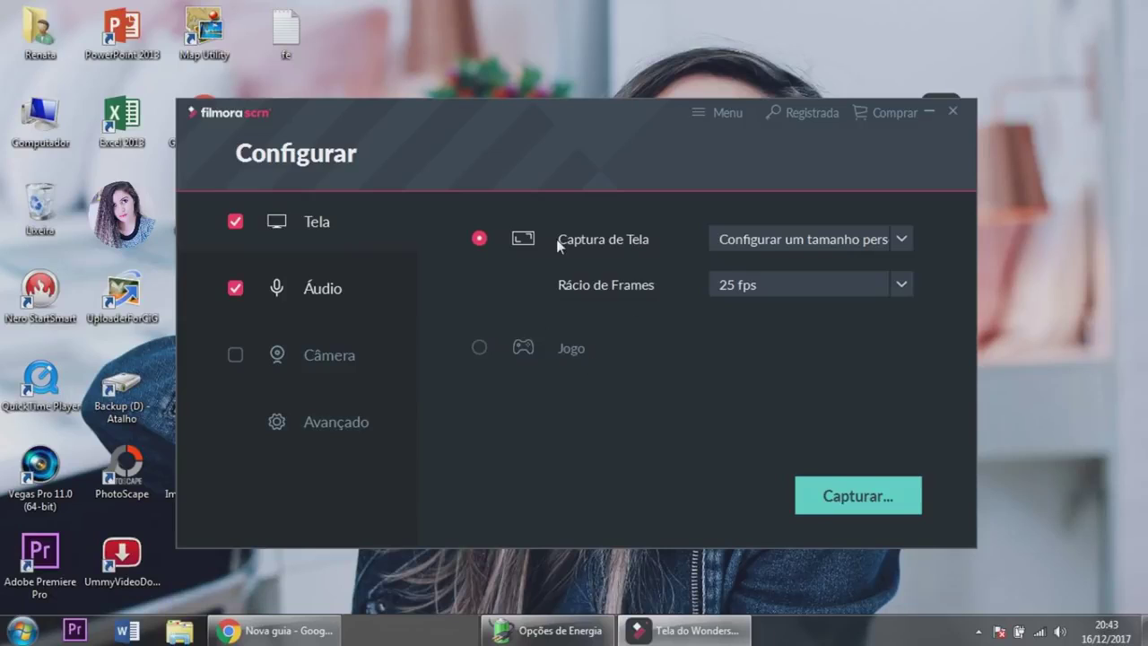
left_click(786, 241)
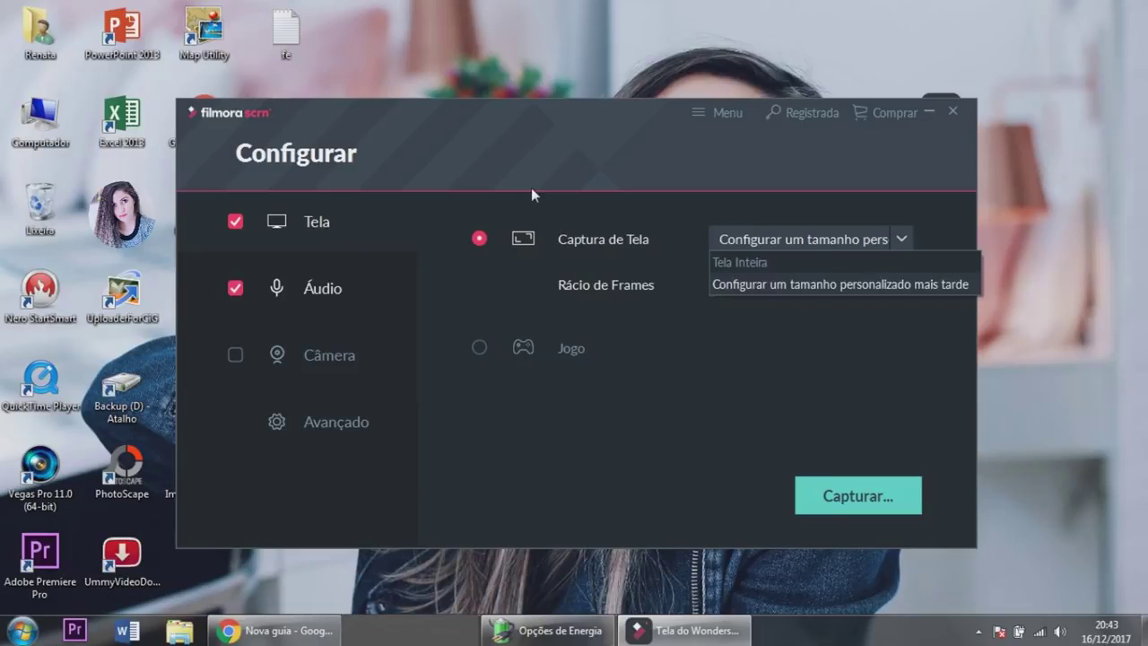
left_click(789, 265)
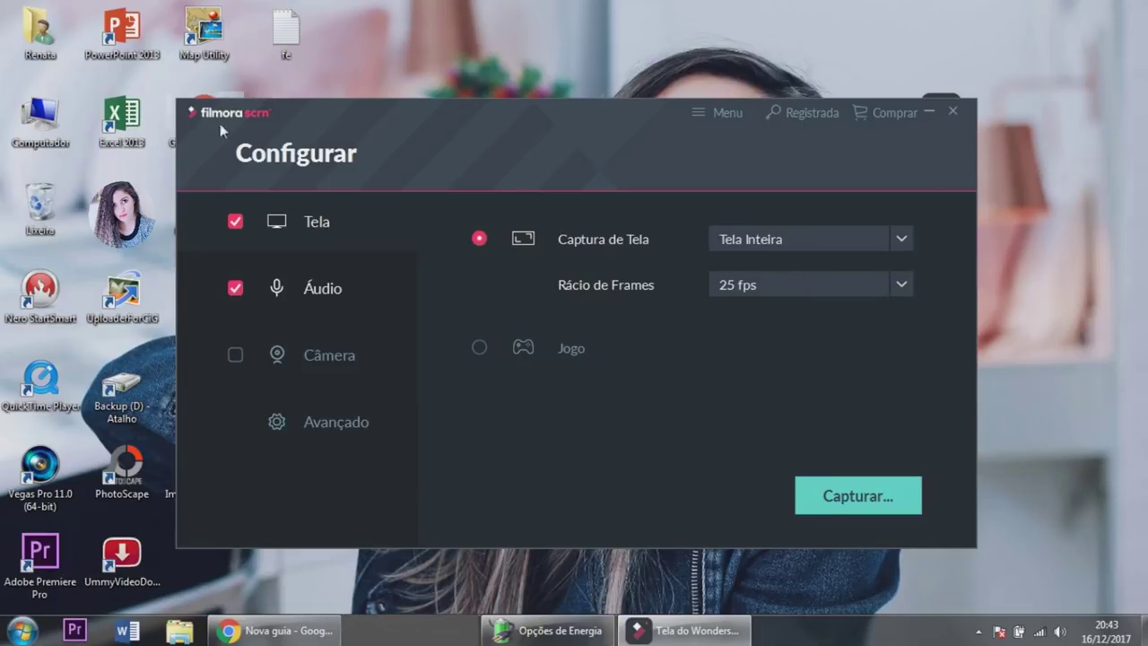
left_click_drag(116, 115, 29, 240)
left_click(757, 242)
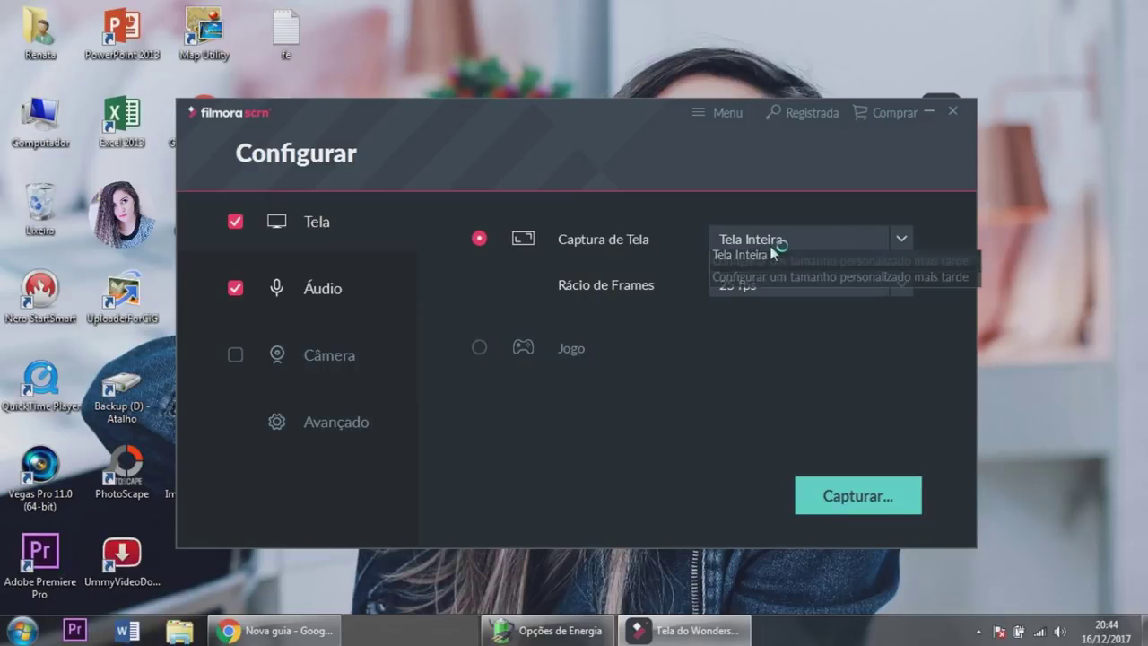
left_click(811, 285)
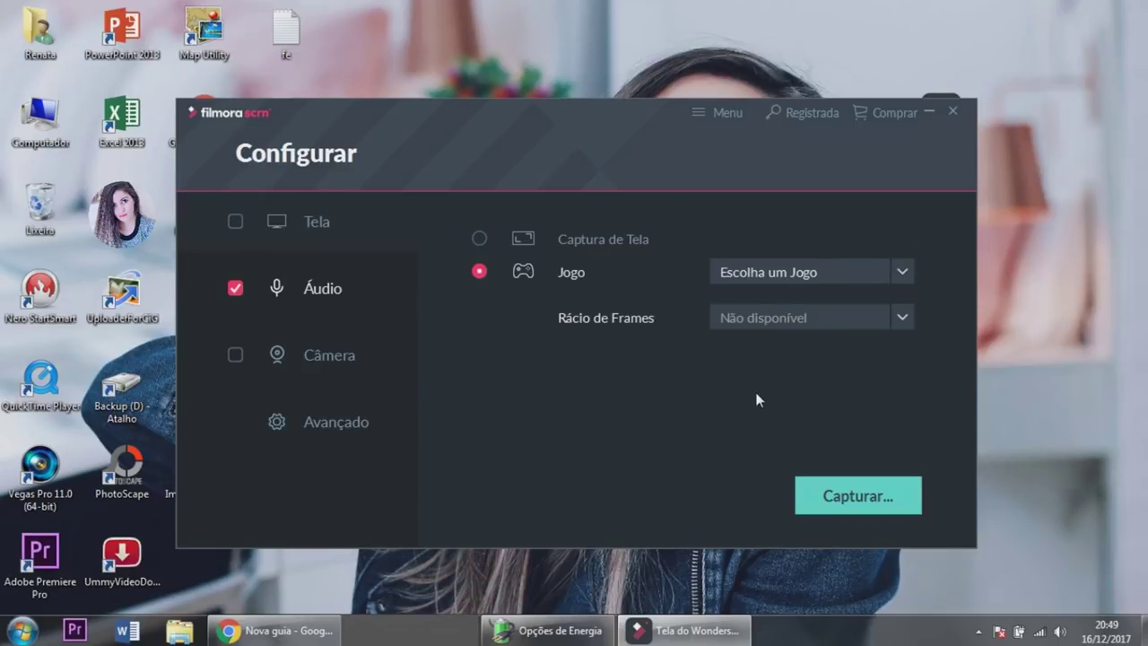
- Choose Nova guia - Google Chrome as the game capture target and set its frame rate to 60 fps
left_click(797, 275)
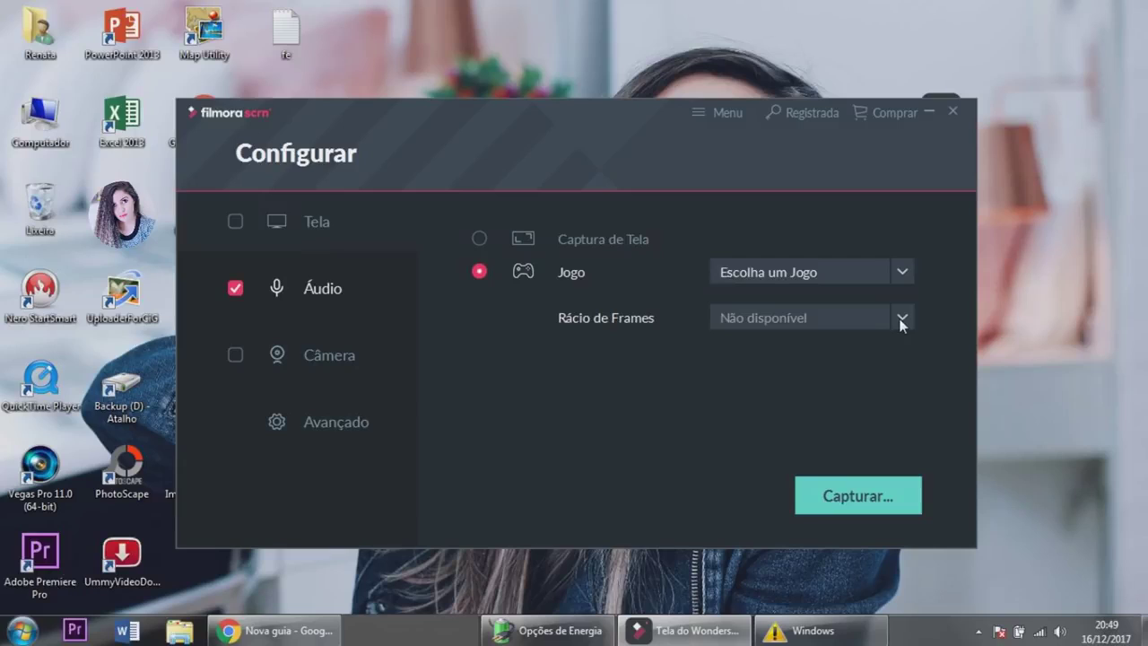
left_click(887, 276)
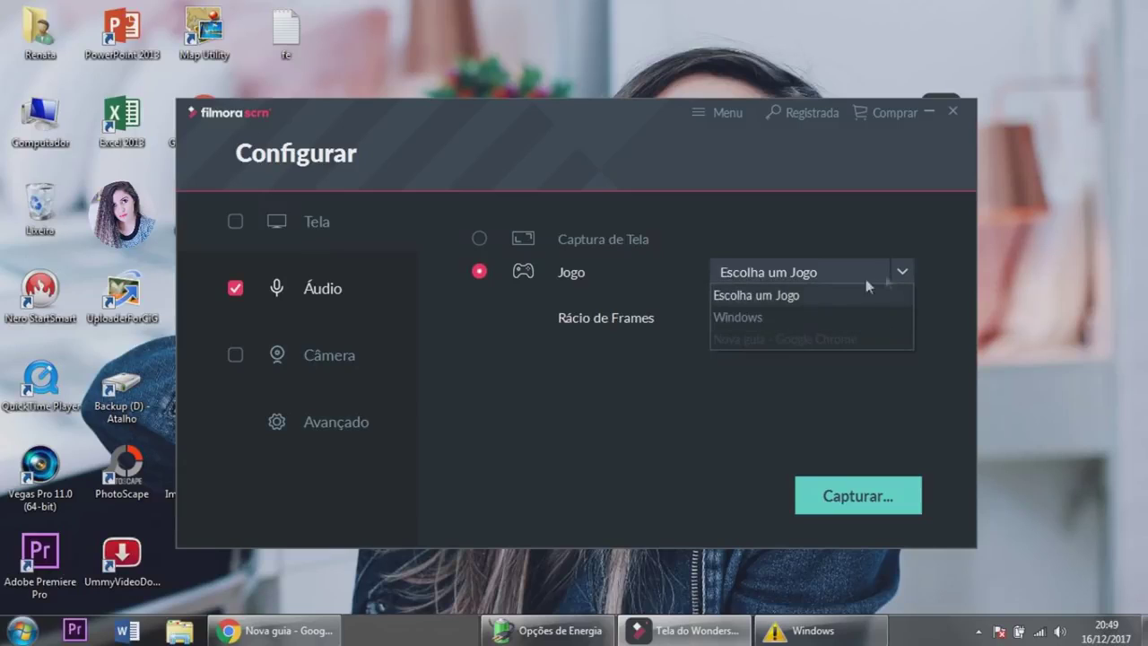
left_click(678, 376)
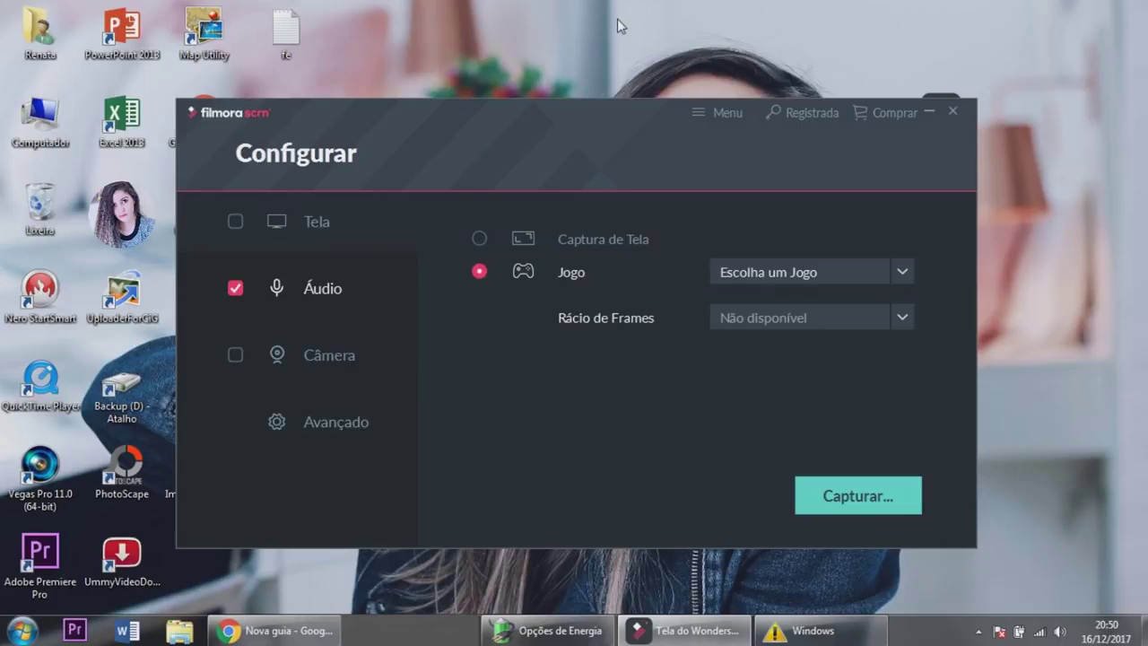
left_click(748, 273)
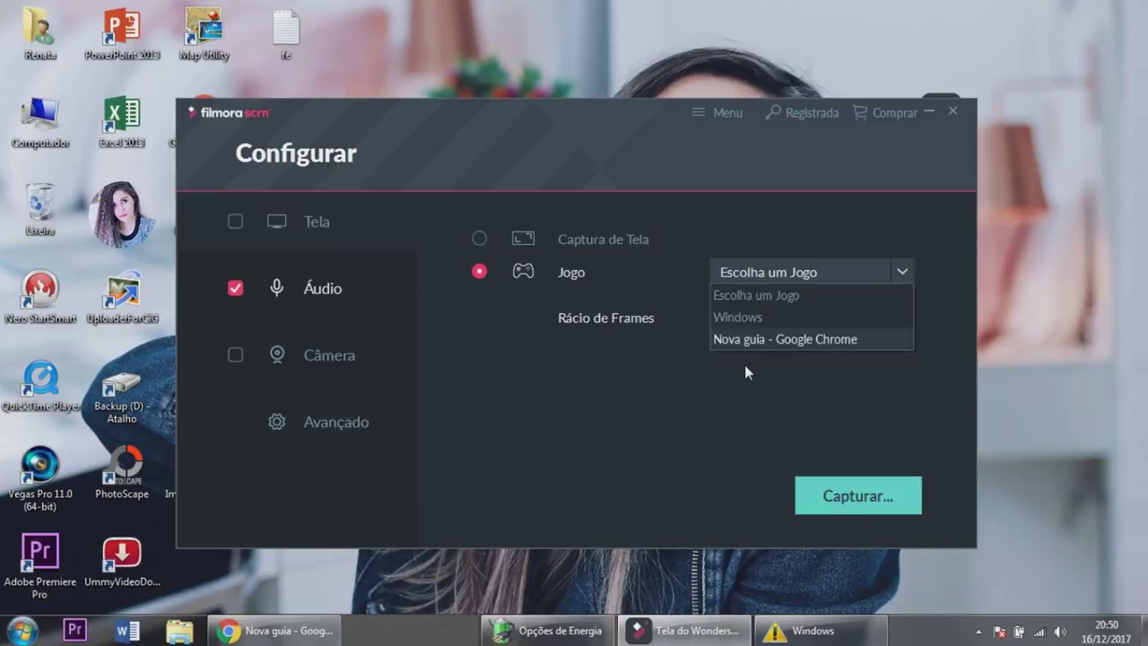
left_click(809, 339)
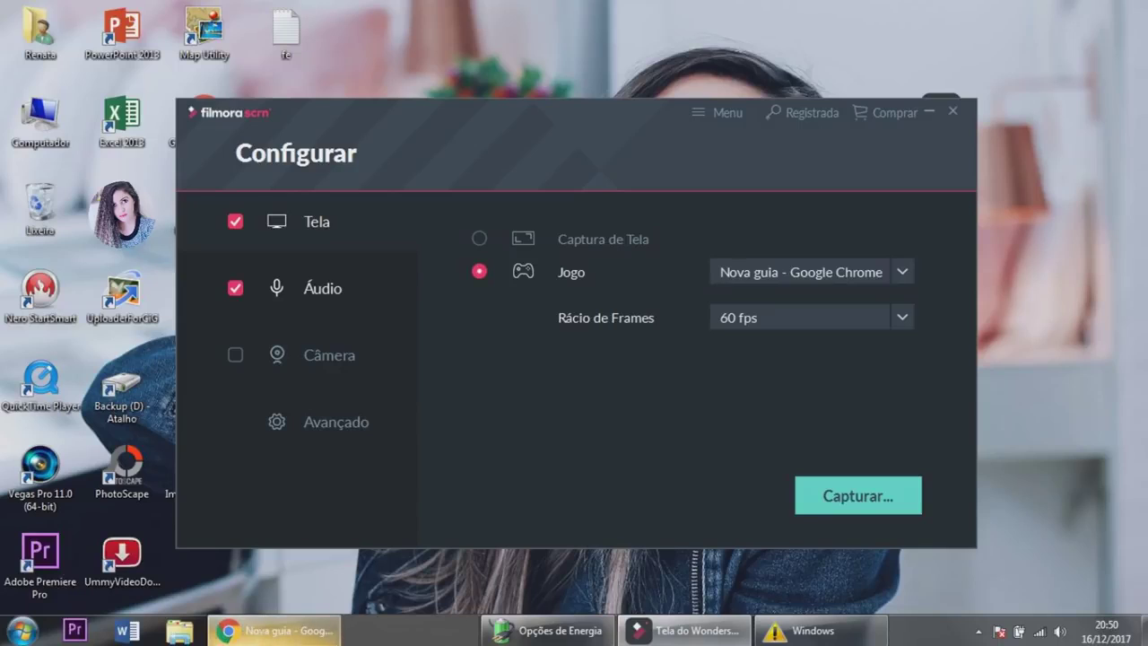
left_click(740, 323)
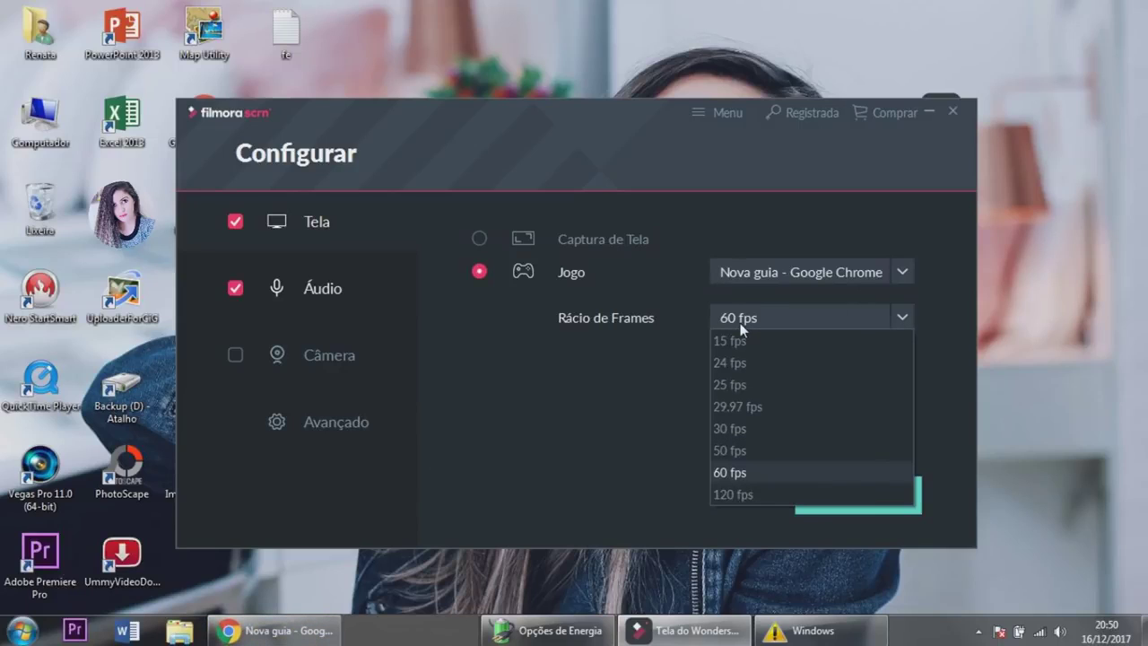
left_click(730, 472)
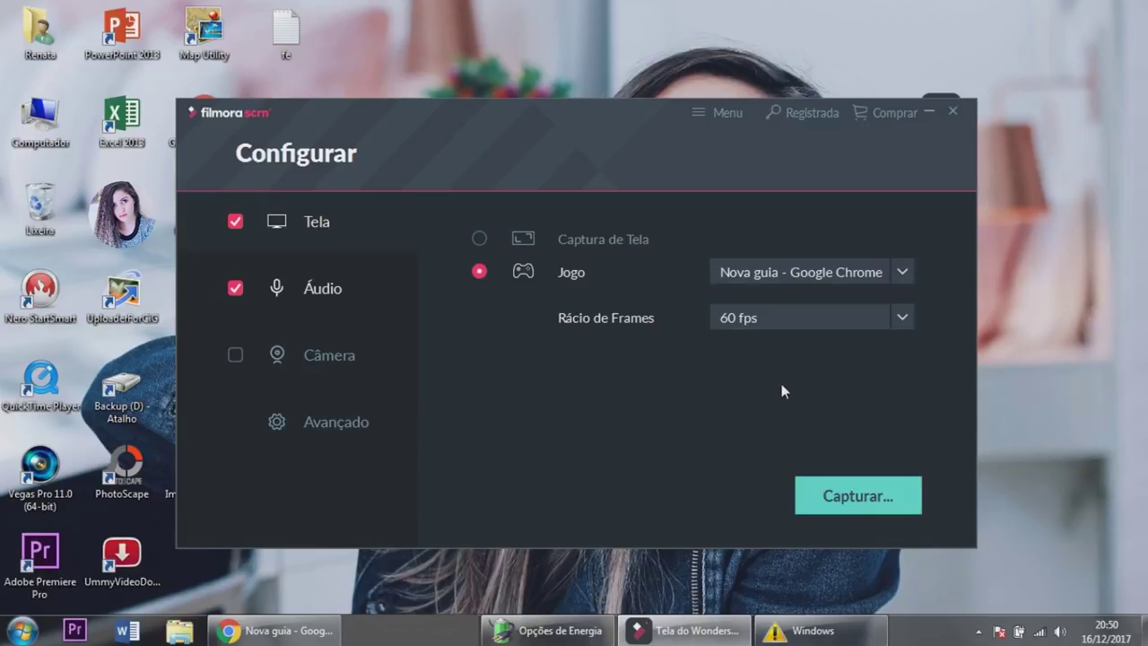
- Open the recorder controls for the game source, dismiss the Windows colour scheme dialog and return to the capture settings
left_click(848, 504)
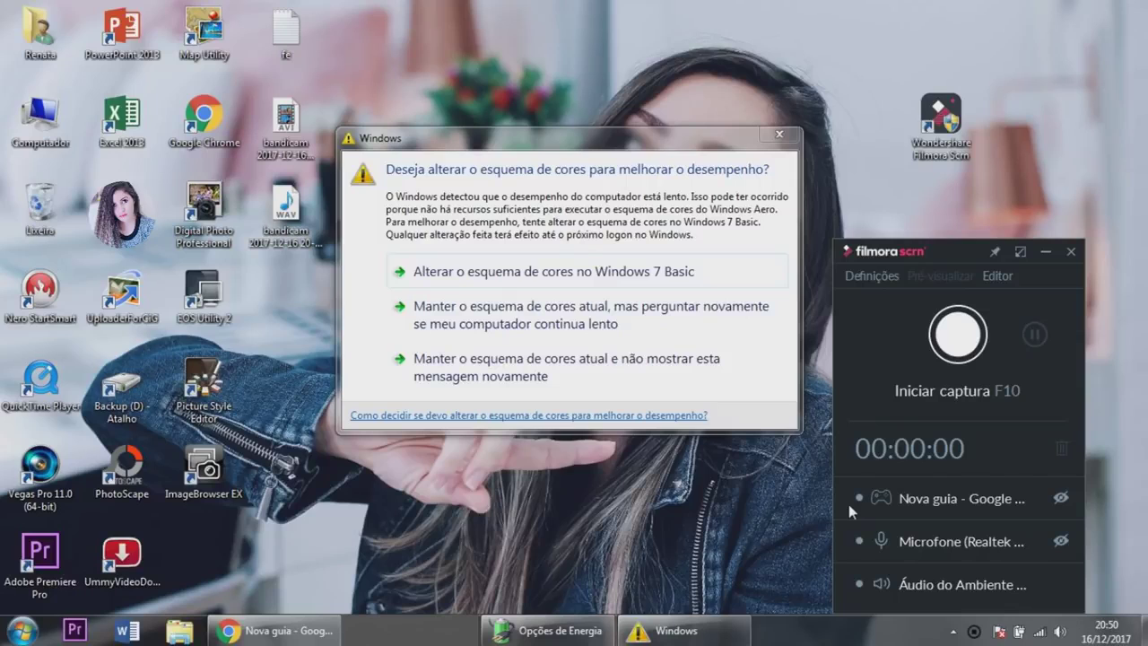
left_click(788, 135)
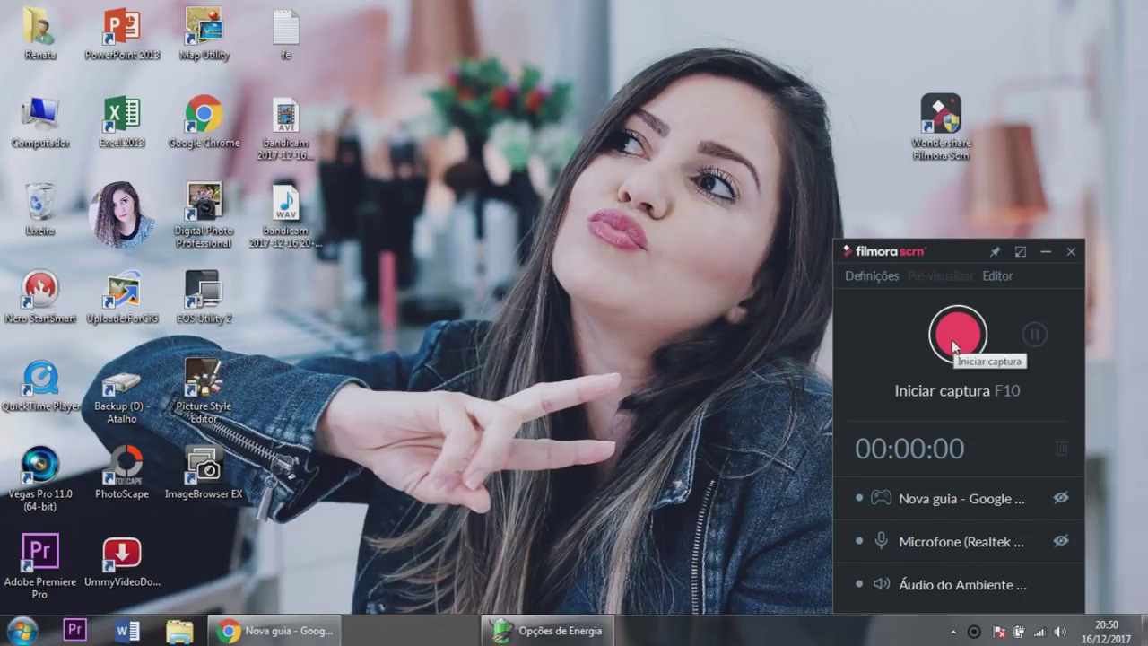
left_click(879, 279)
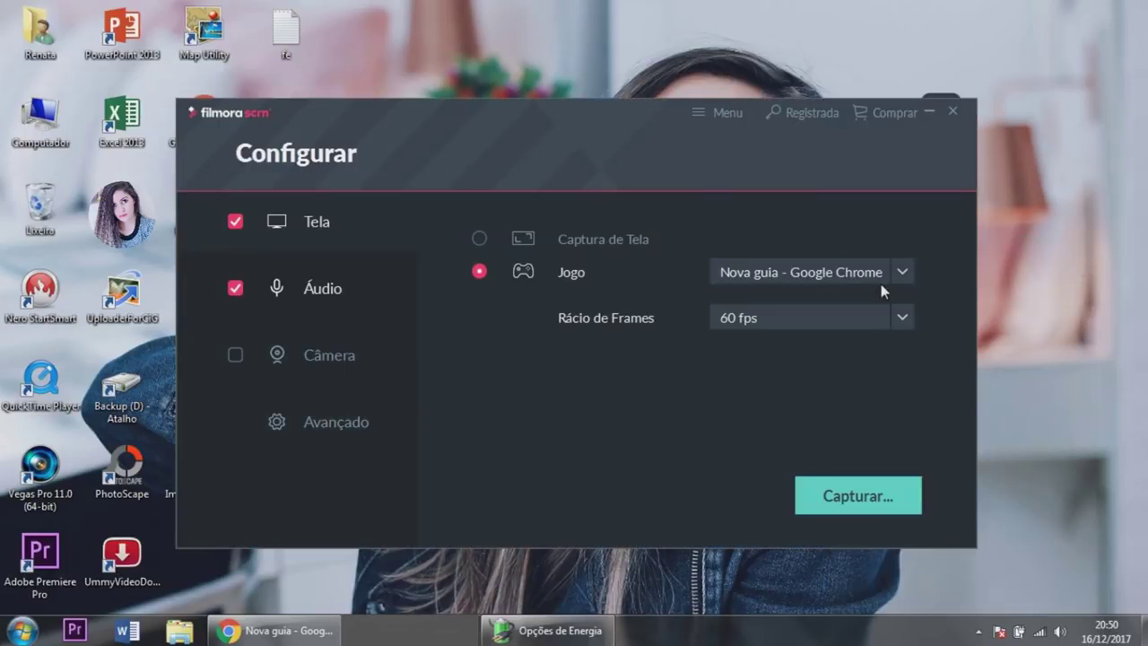
- Switch to Captura de Tela and resize the capture region to about 1367 x 726, covering the desktop above the taskbar
left_click(479, 239)
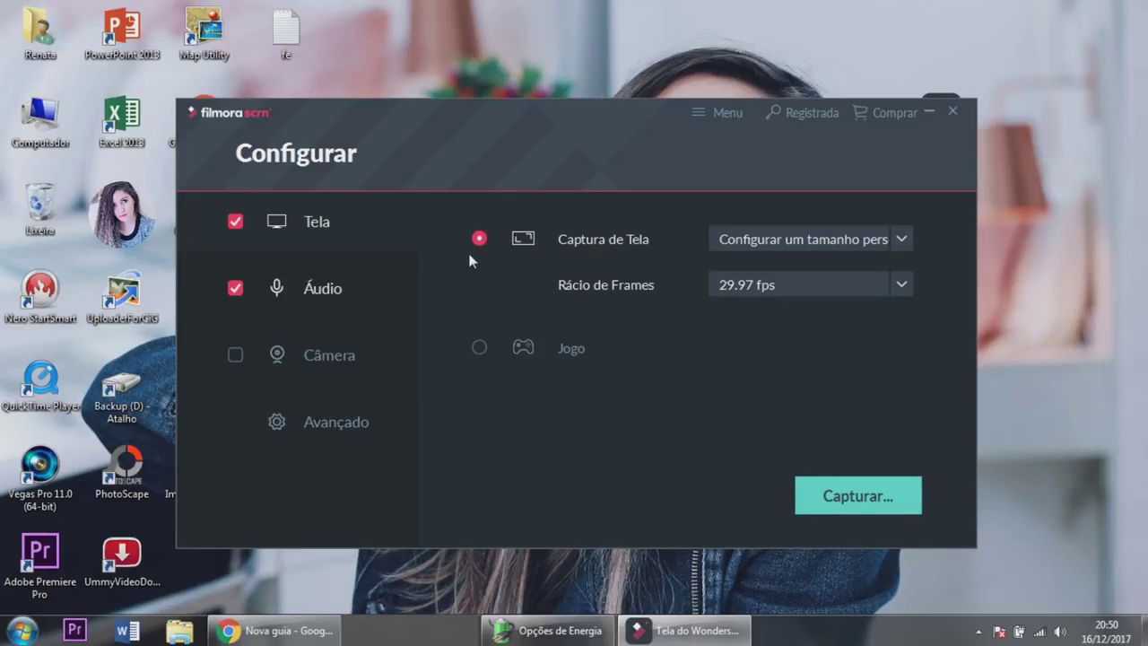
left_click(859, 508)
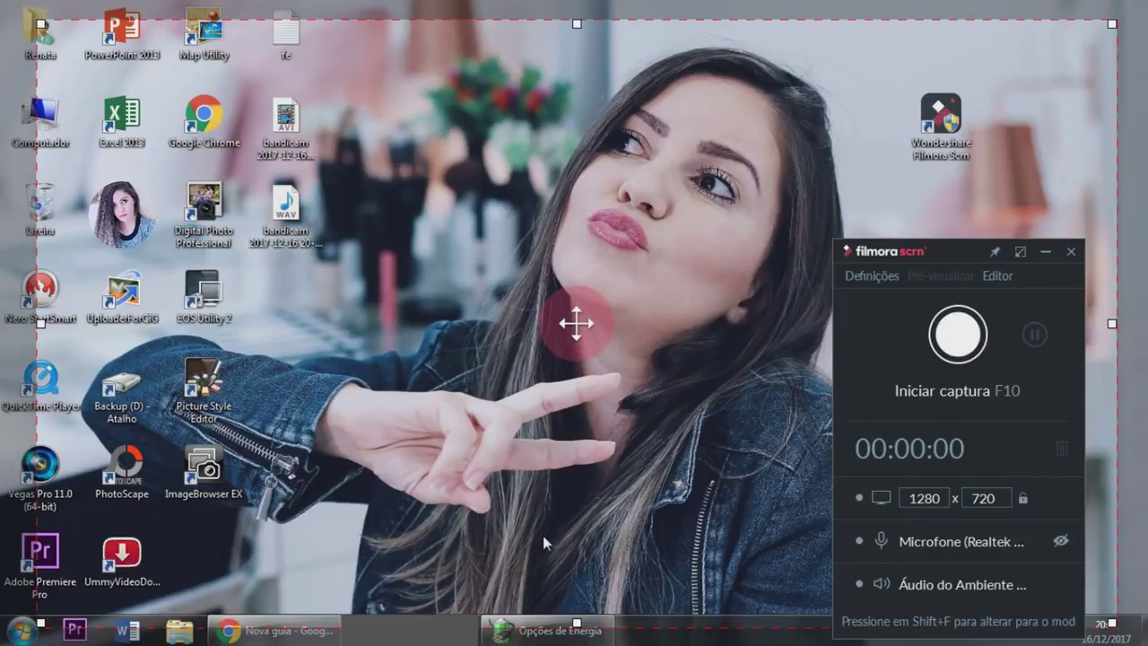
left_click_drag(577, 620, 580, 608)
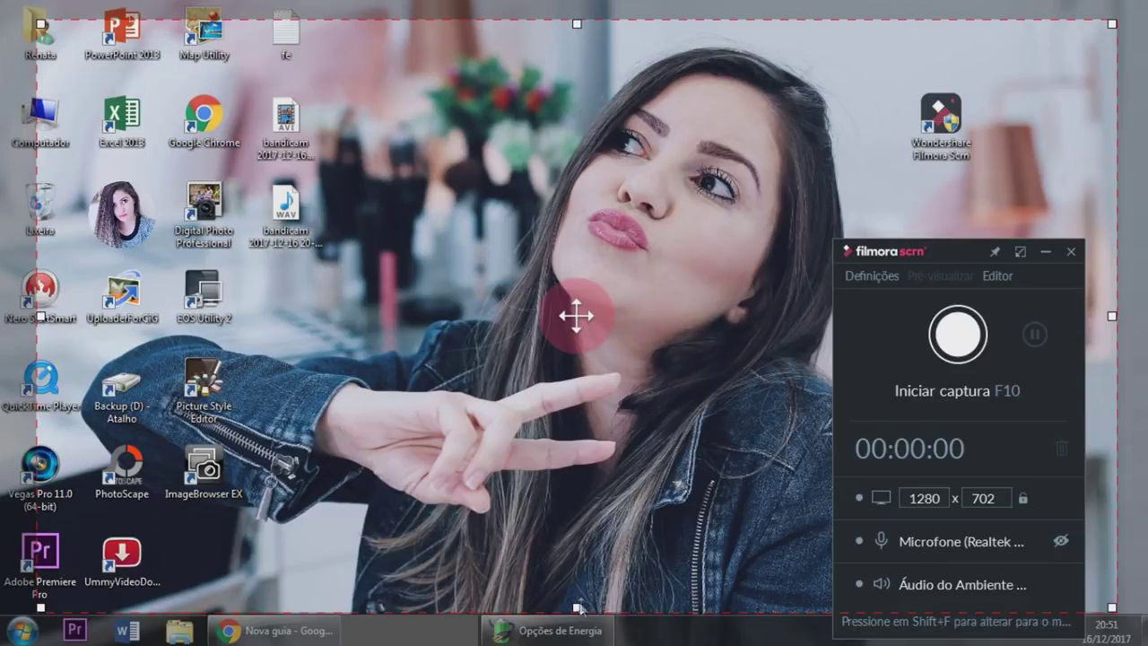
left_click_drag(40, 316, 3, 316)
left_click_drag(558, 23, 557, 2)
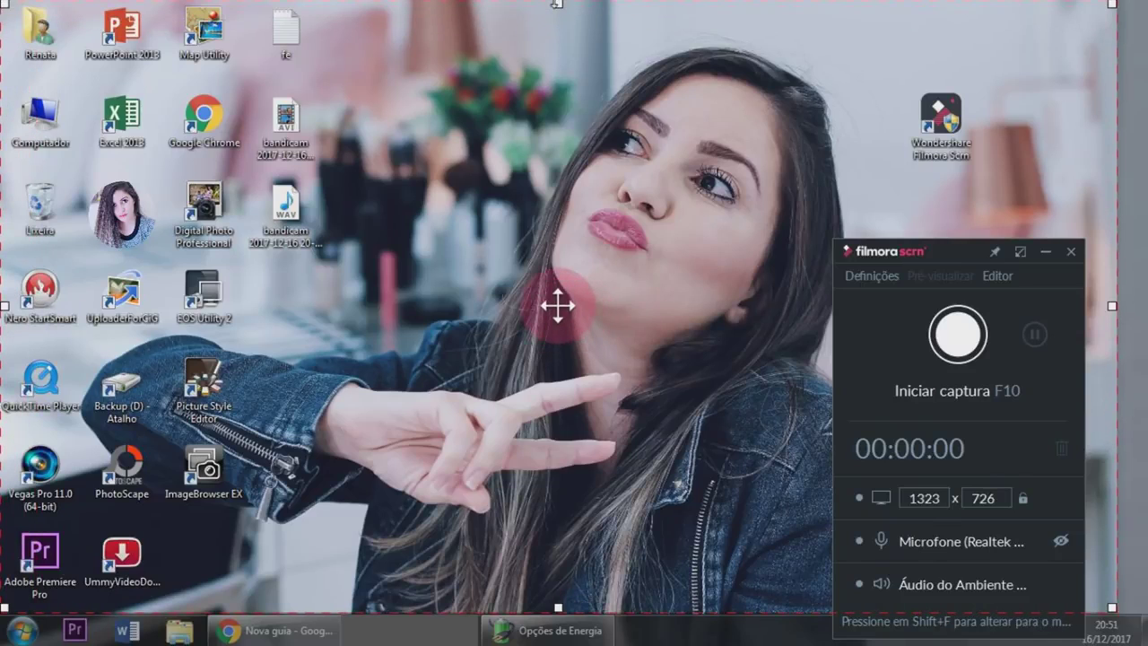
left_click_drag(1112, 305, 1147, 306)
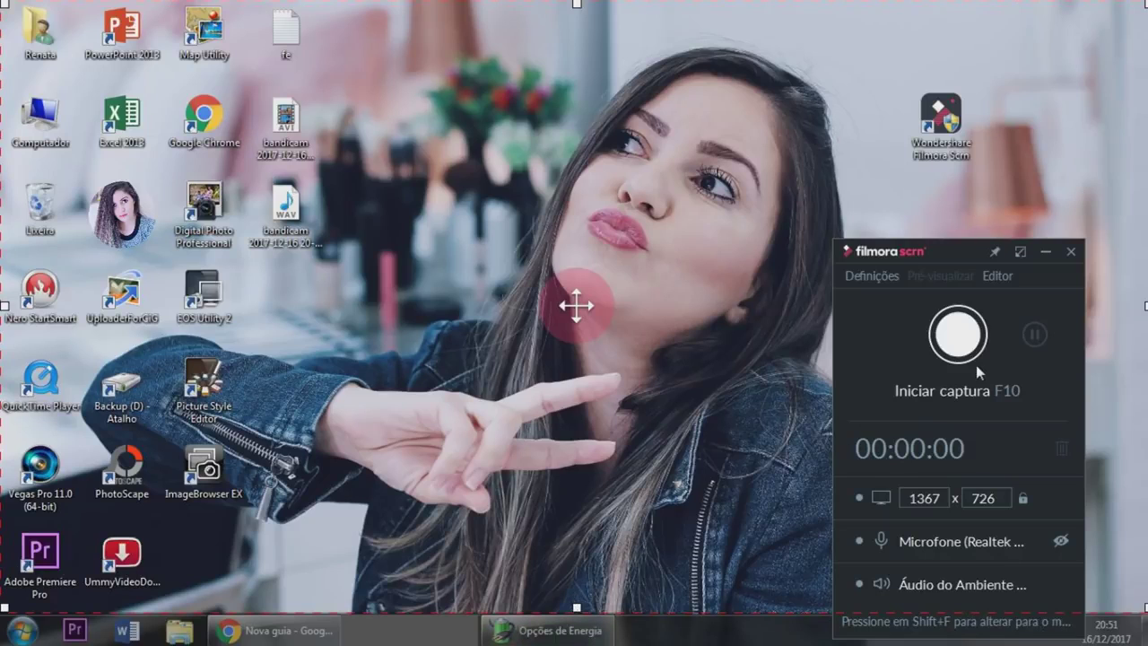
- Start the screen recording and move the floating recording control bar slightly higher on the desktop
left_click(958, 335)
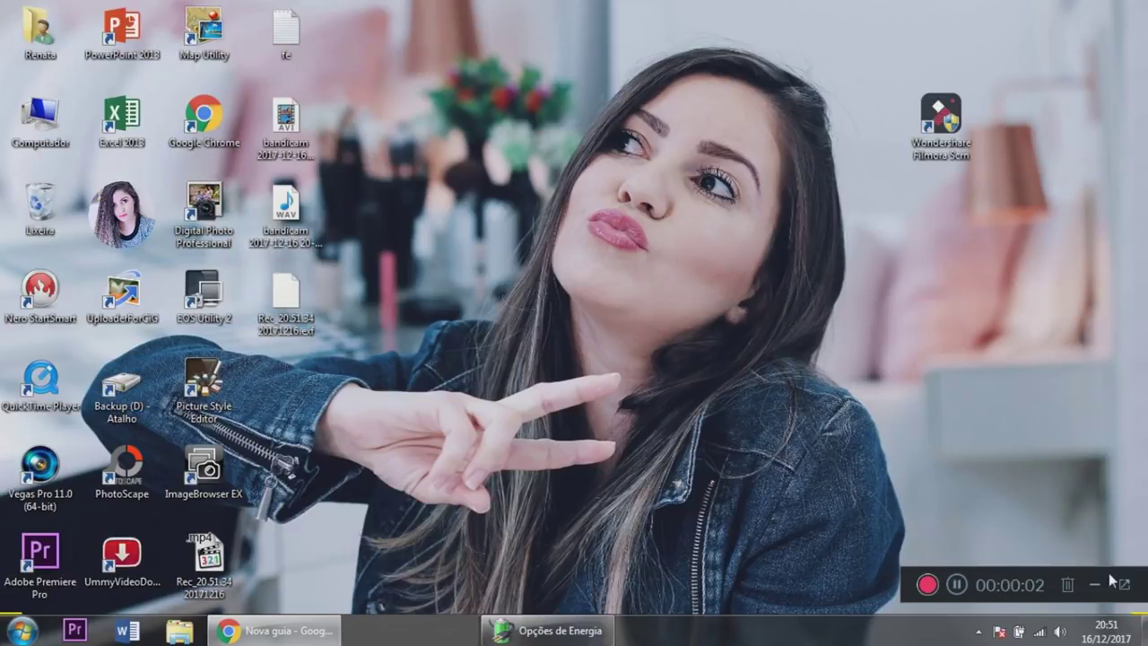
left_click_drag(1115, 527, 1113, 483)
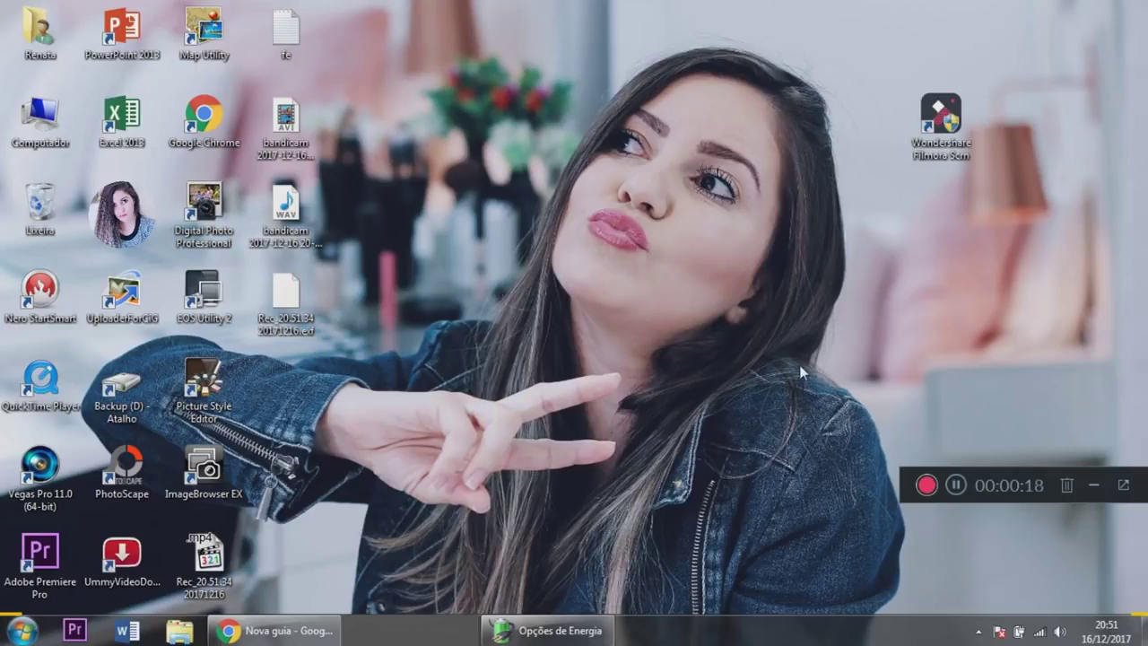
- Pause and resume the screen recording, then stop it
left_click(955, 485)
left_click(956, 485)
left_click(925, 486)
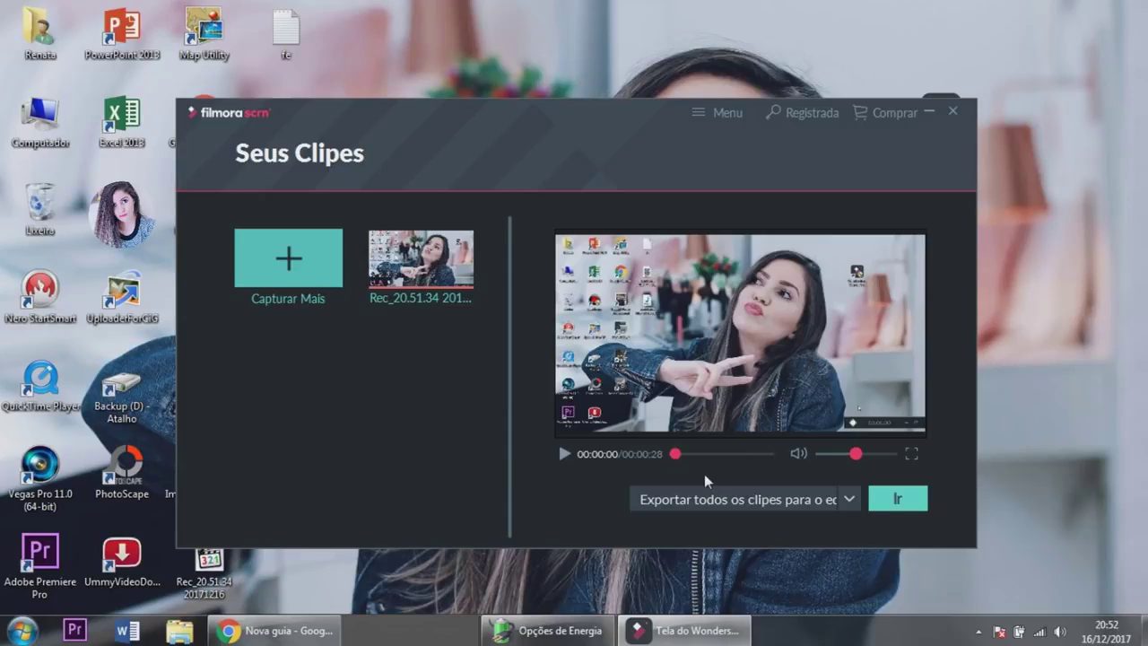
- Scrub through the recorded clip in the Seus Clipes preview and return it to the beginning
mouse_move(697, 455)
left_mouse_down()
mouse_move(769, 463)
mouse_move(684, 459)
left_mouse_up()
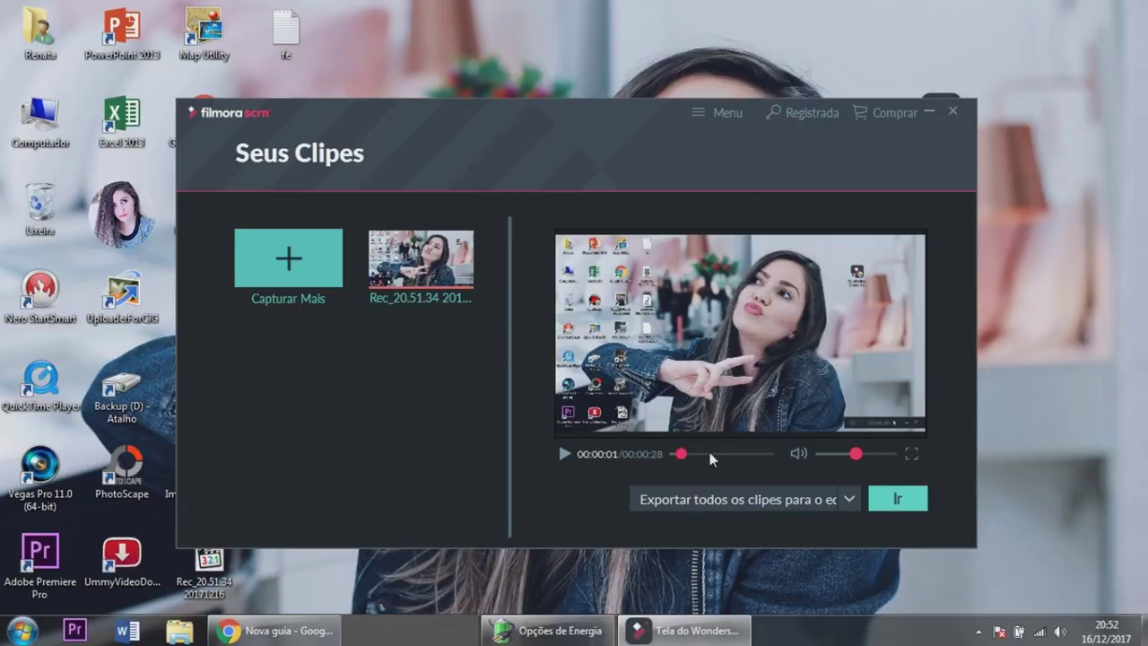
left_click(709, 455)
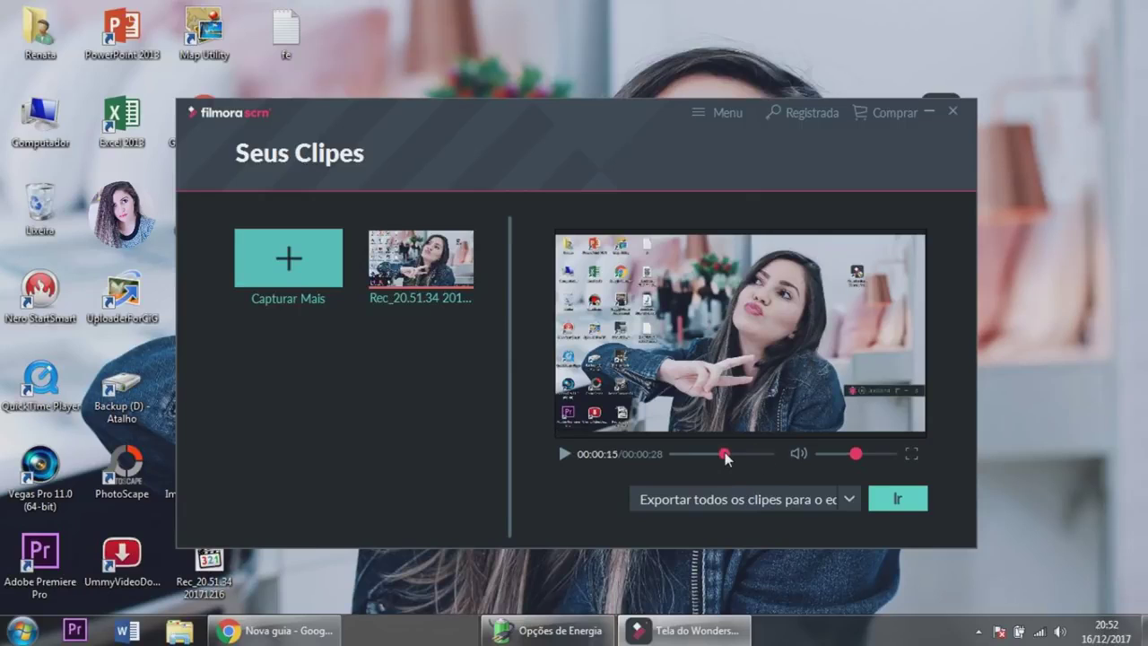
left_click(710, 455)
left_click(666, 458)
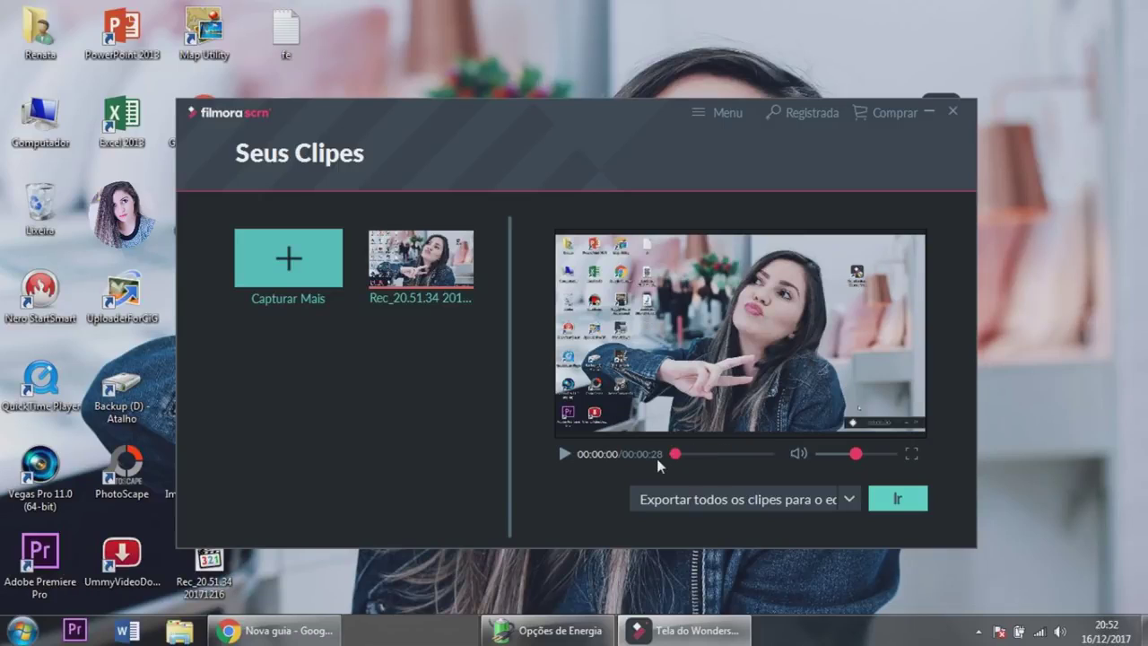
- Export all clips to the editor and place the recording at the start of Faixa 2 on the timeline
left_click(848, 500)
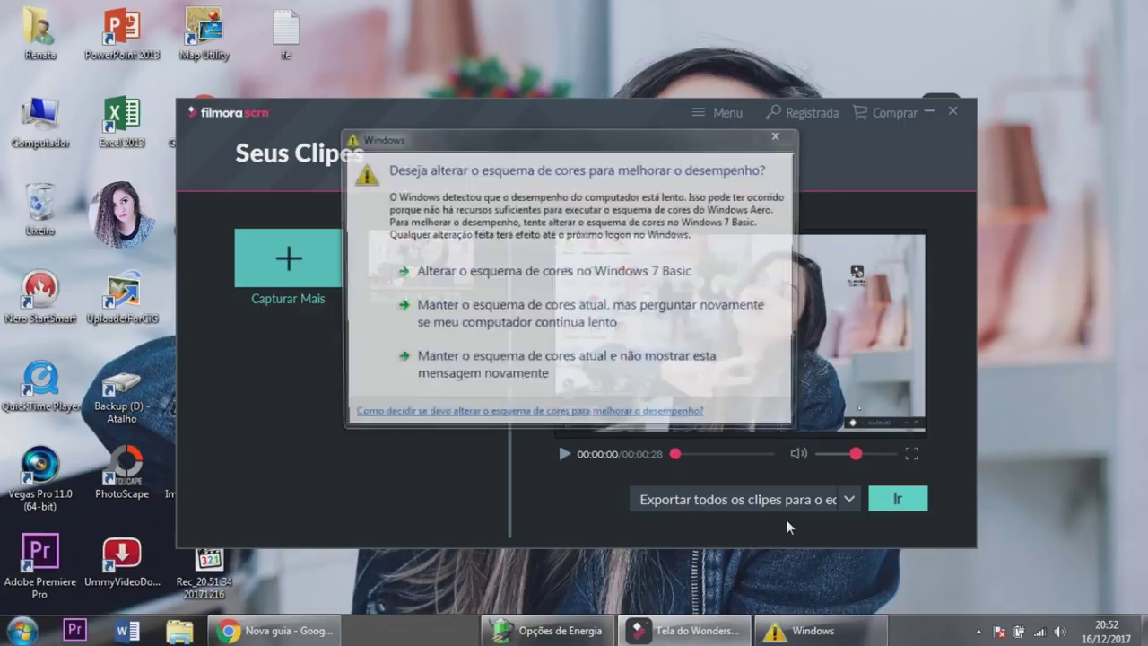
left_click(713, 502)
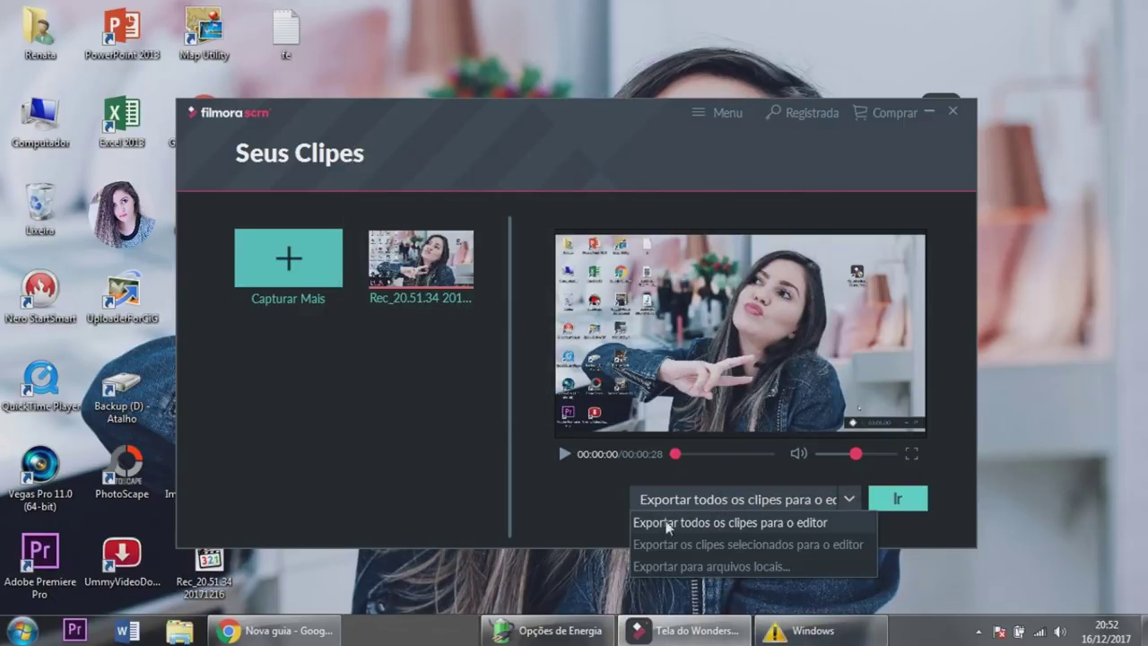
left_click(786, 523)
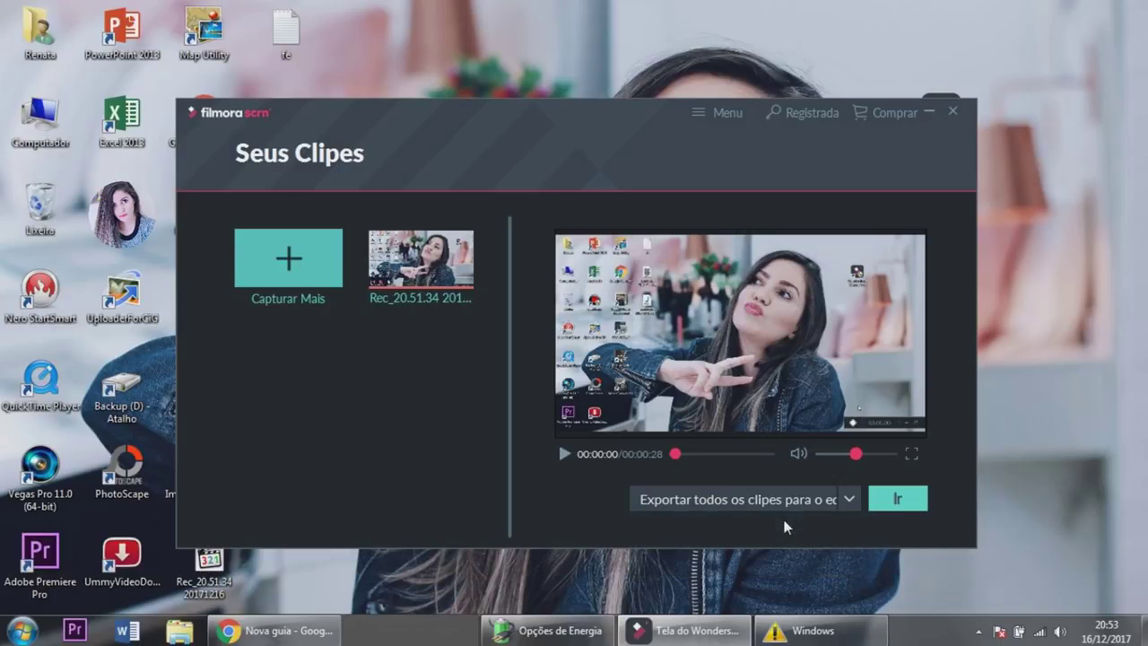
left_click(906, 505)
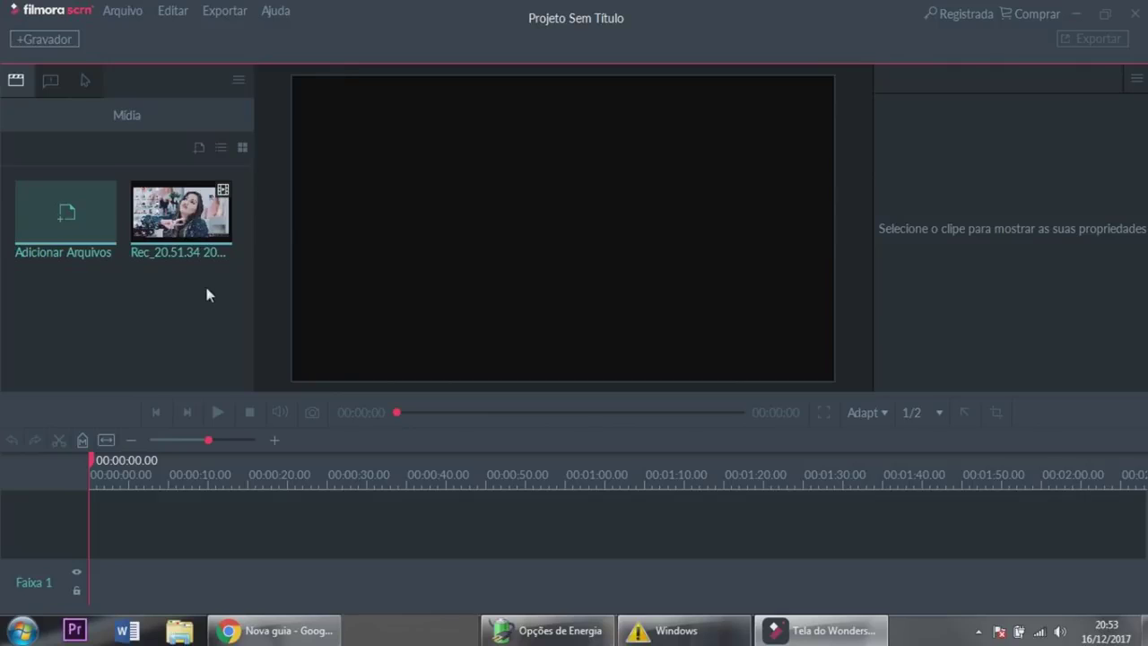
mouse_move(206, 227)
left_click_drag(207, 227, 86, 535)
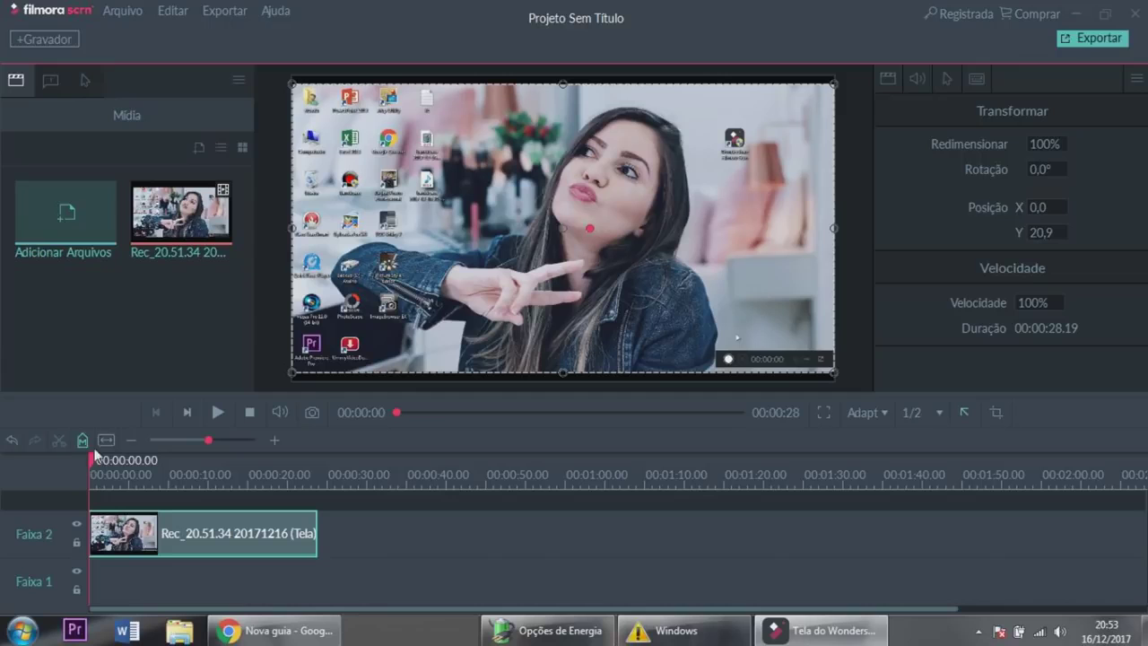
- Shrink the clip to 66% in the preview frame and enlarge it back to 100%
left_click_drag(563, 371, 562, 276)
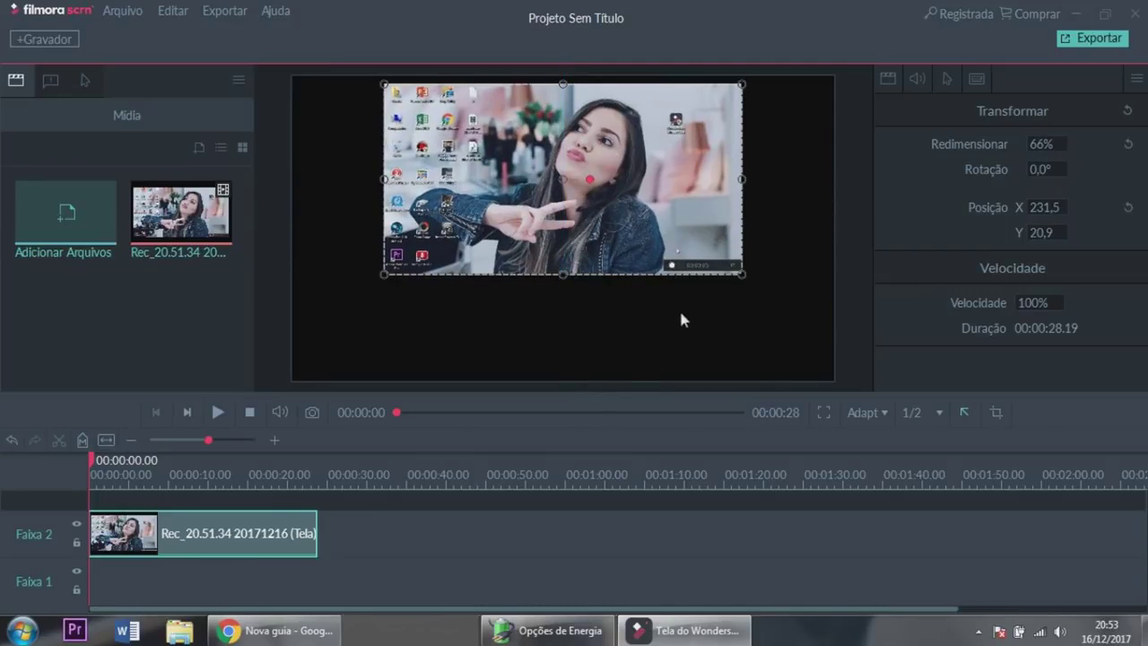
left_click_drag(561, 276, 572, 379)
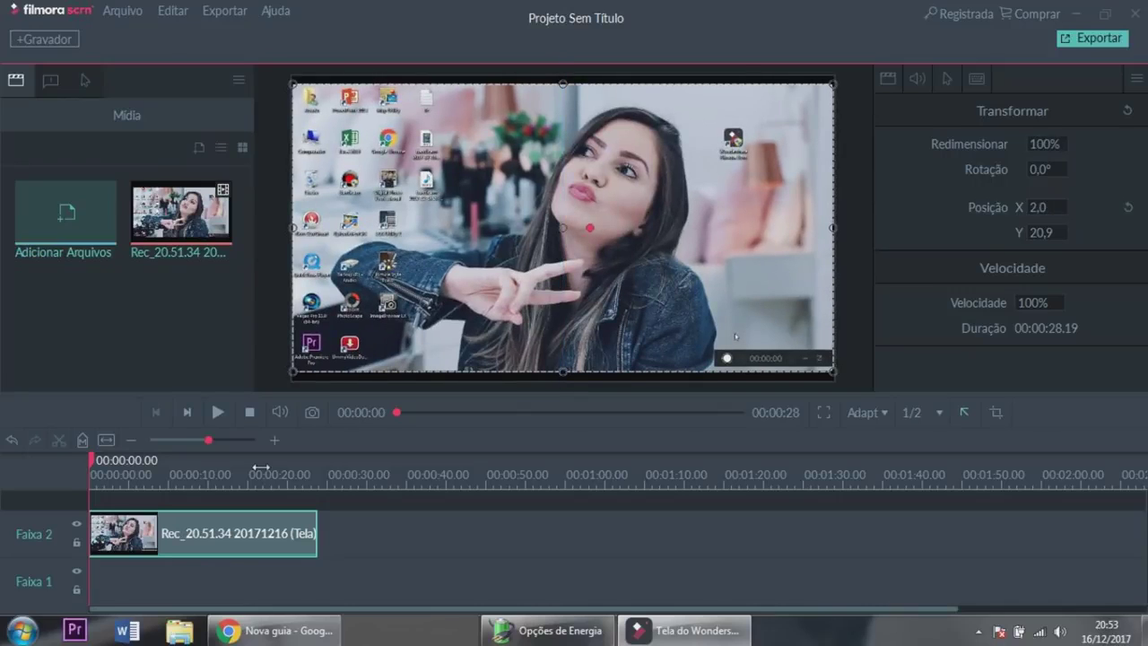
- Play the clip on the timeline and split it at 00:00:07.08 and 00:00:09.19
left_click(223, 412)
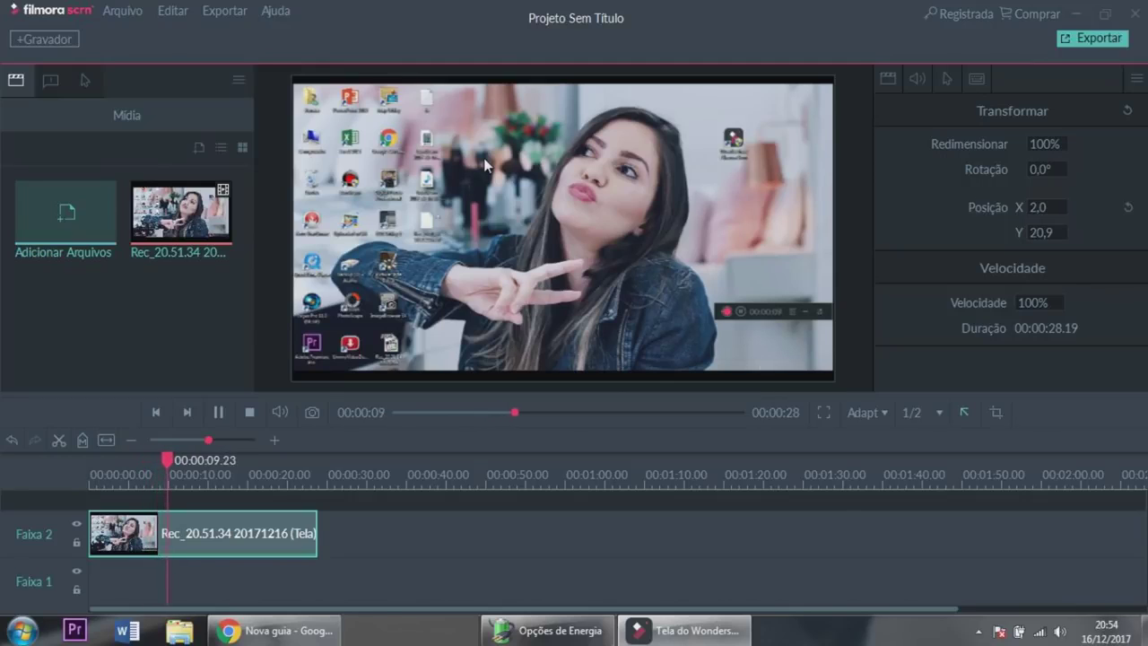
left_click_drag(139, 460, 109, 464)
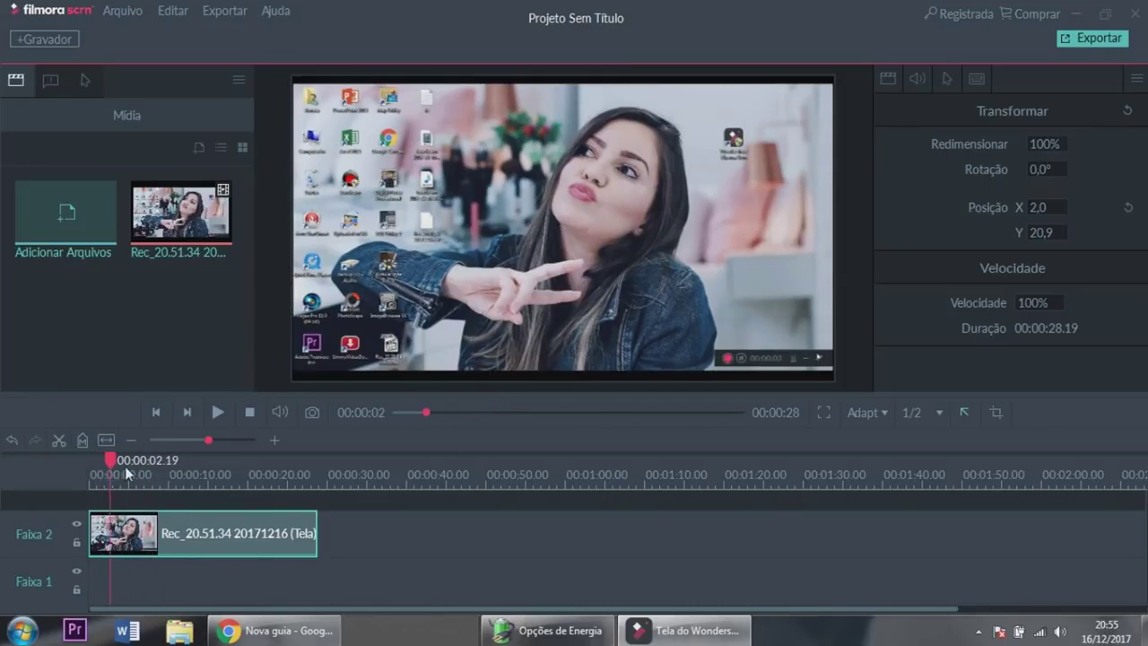
left_click(147, 467)
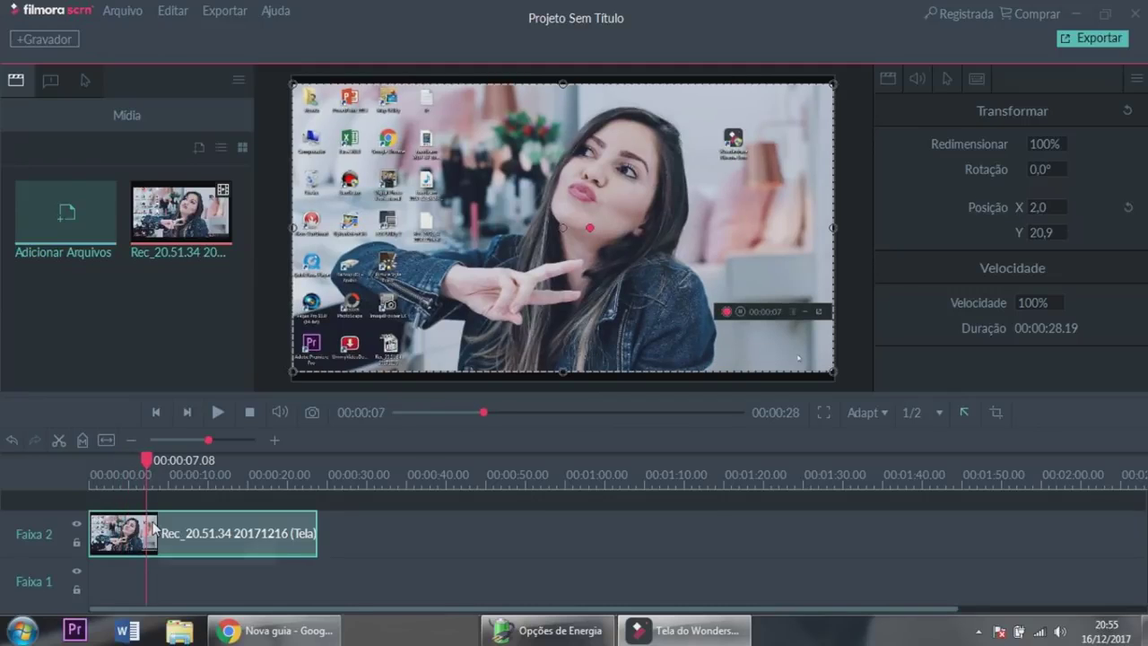
left_click(59, 440)
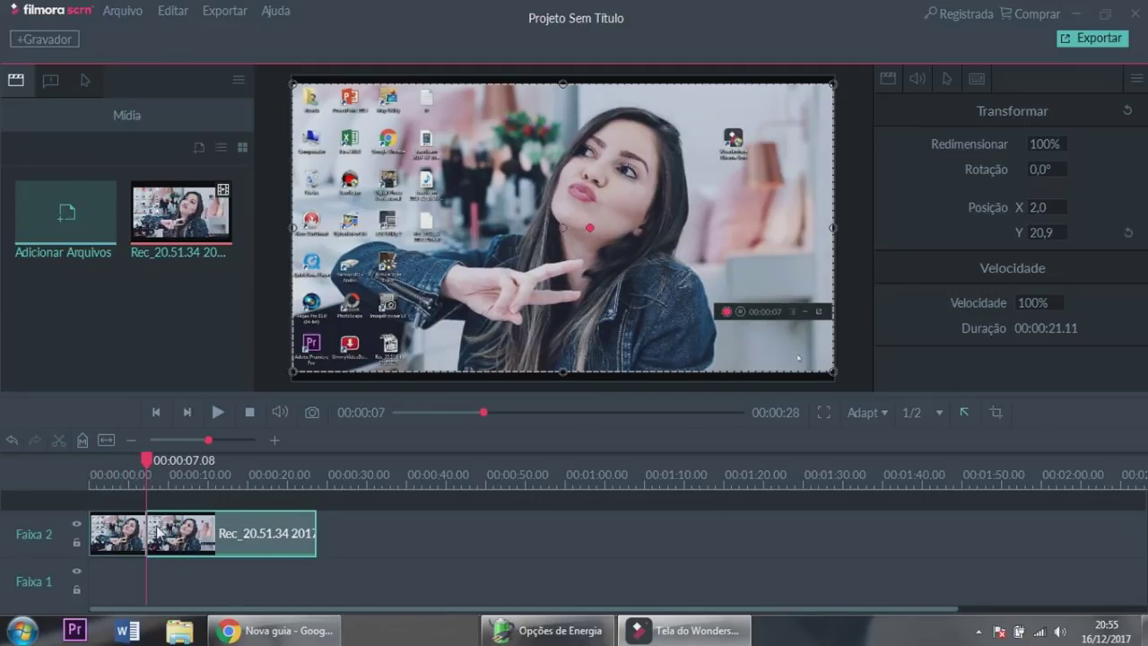
left_click_drag(144, 460, 165, 460)
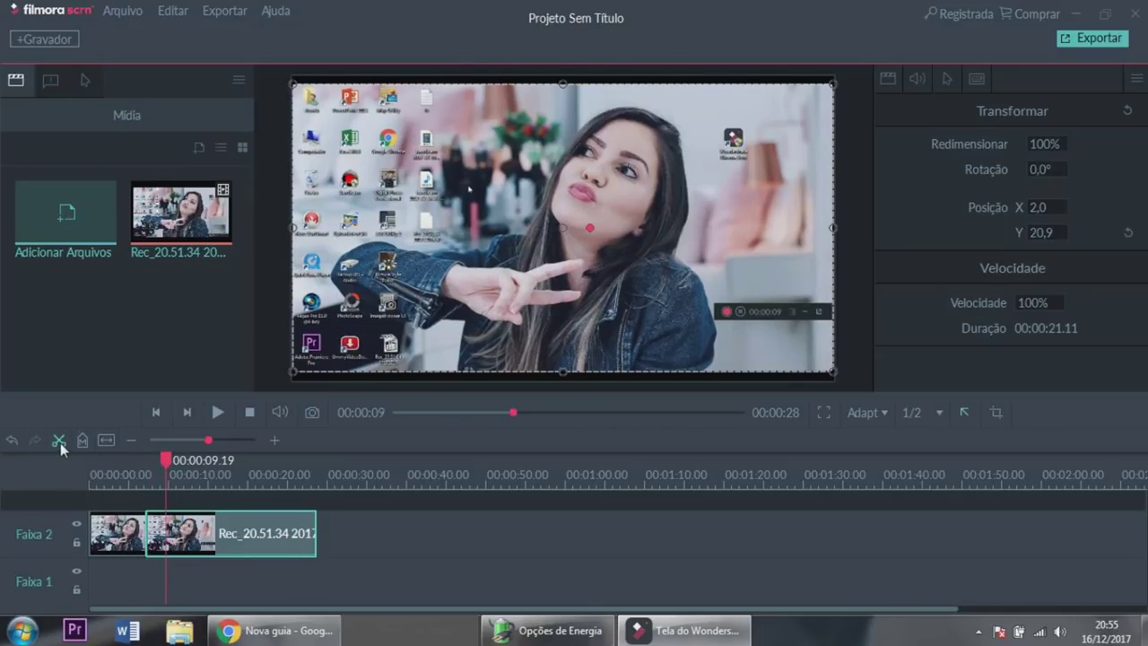
left_click(60, 442)
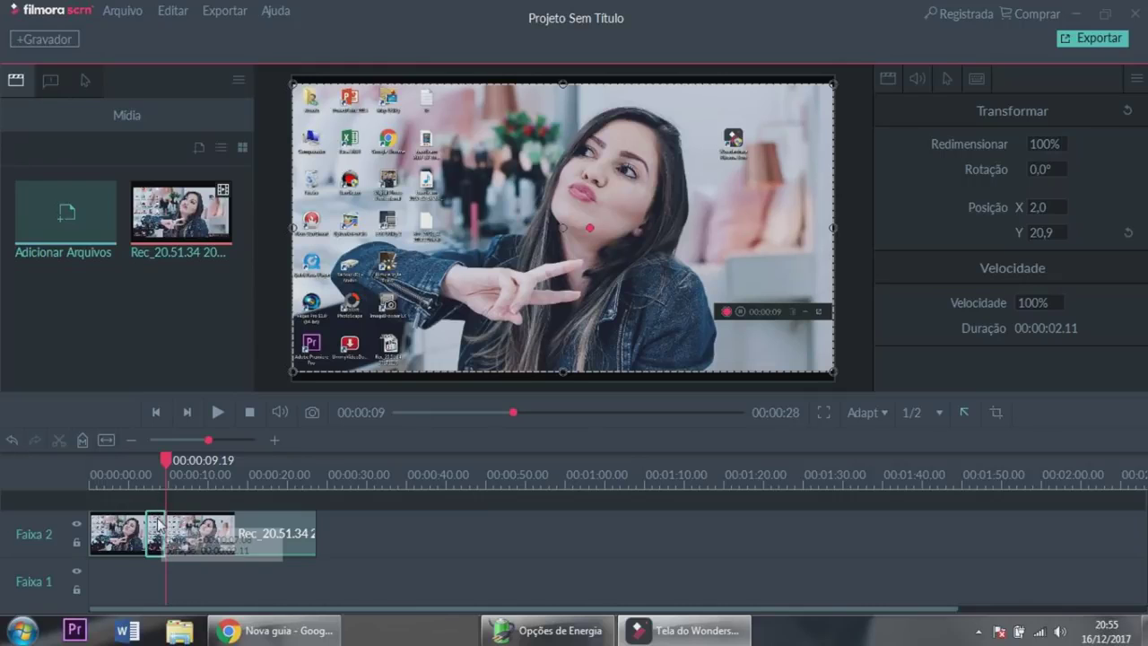
- Delete the short middle segment, close the gap between the remaining segments and scrub through the part after the cut
right_click(157, 522)
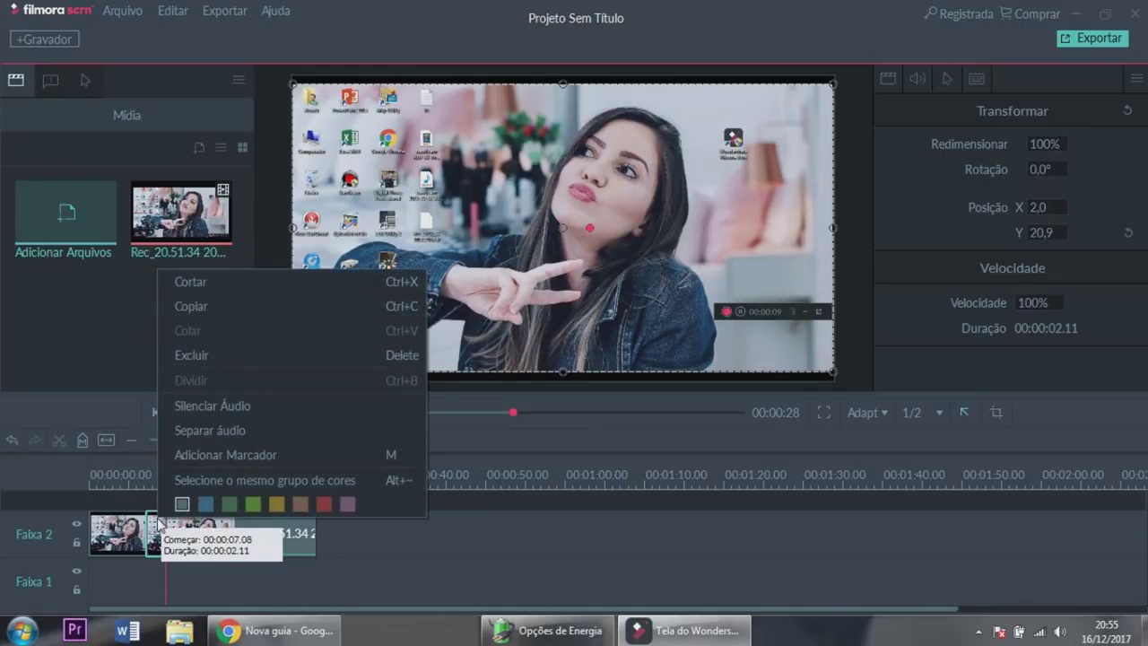
left_click(196, 352)
left_click_drag(192, 530, 180, 532)
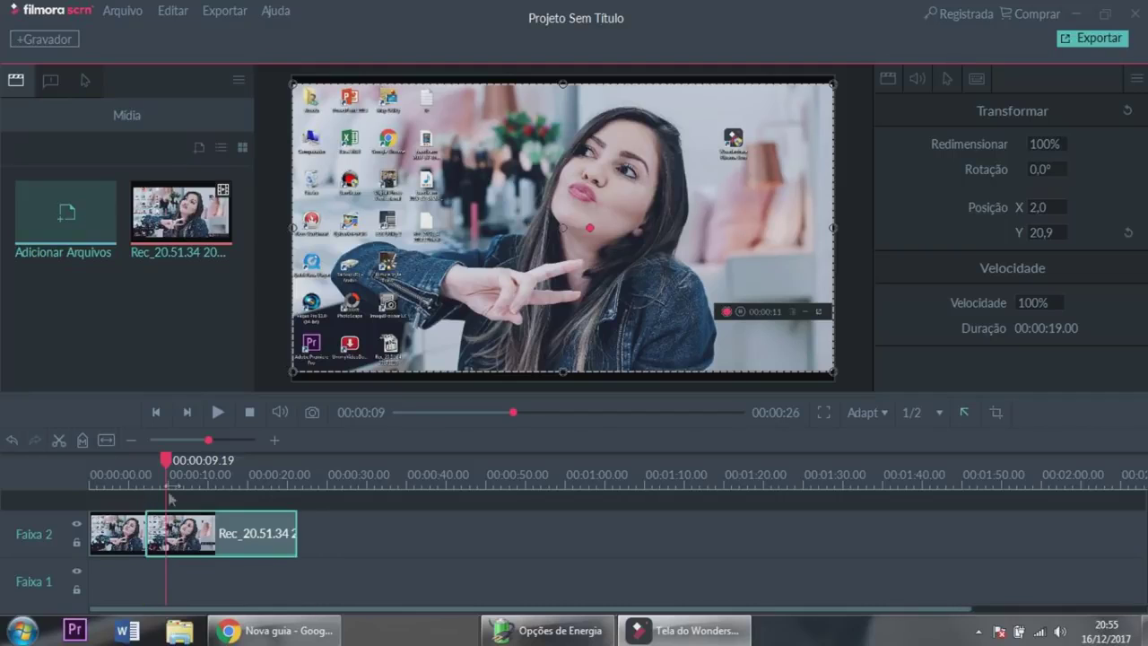
left_click_drag(170, 465, 194, 465)
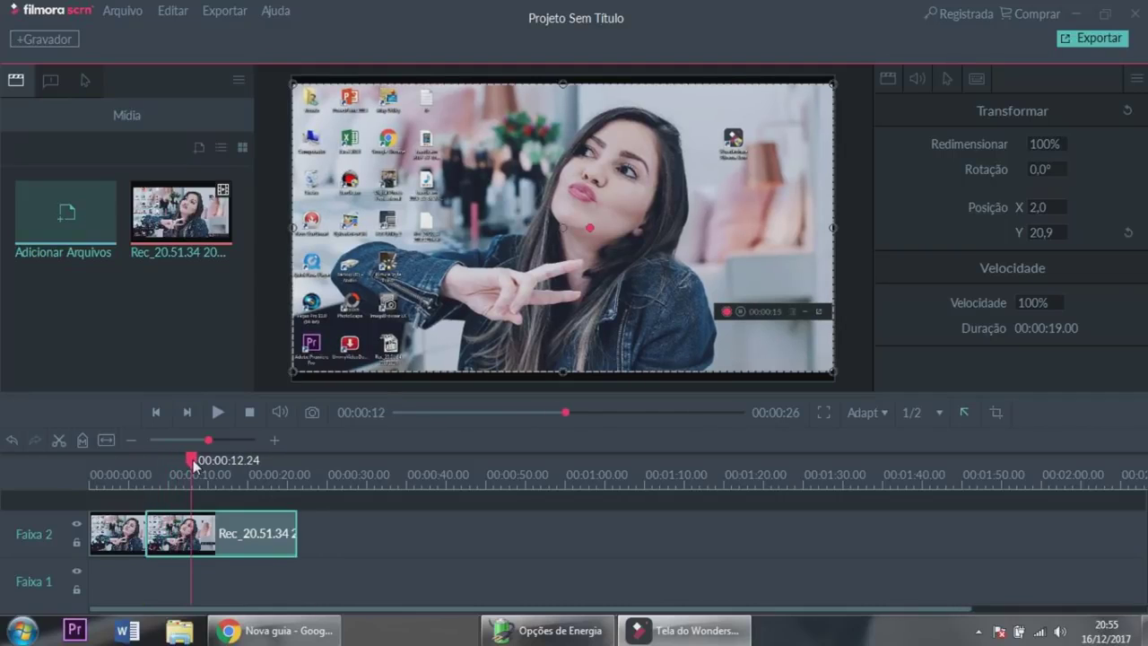
left_click_drag(192, 464, 236, 464)
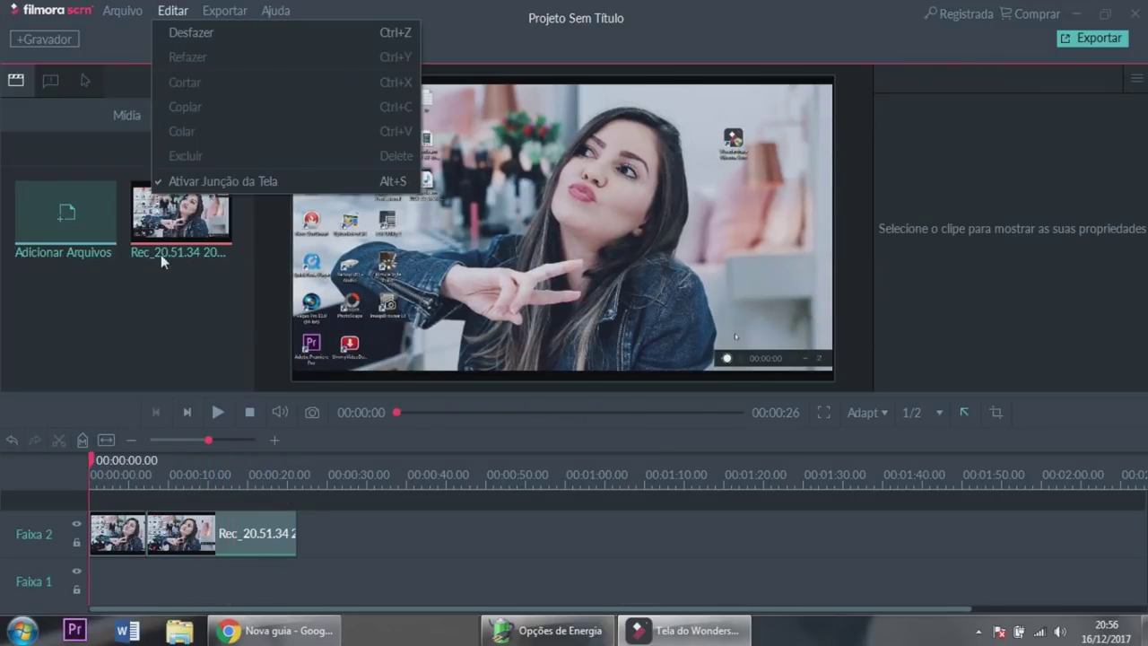
- Start exporting the edited timeline as a video and dismiss the Windows colour scheme dialog
mouse_move(241, 11)
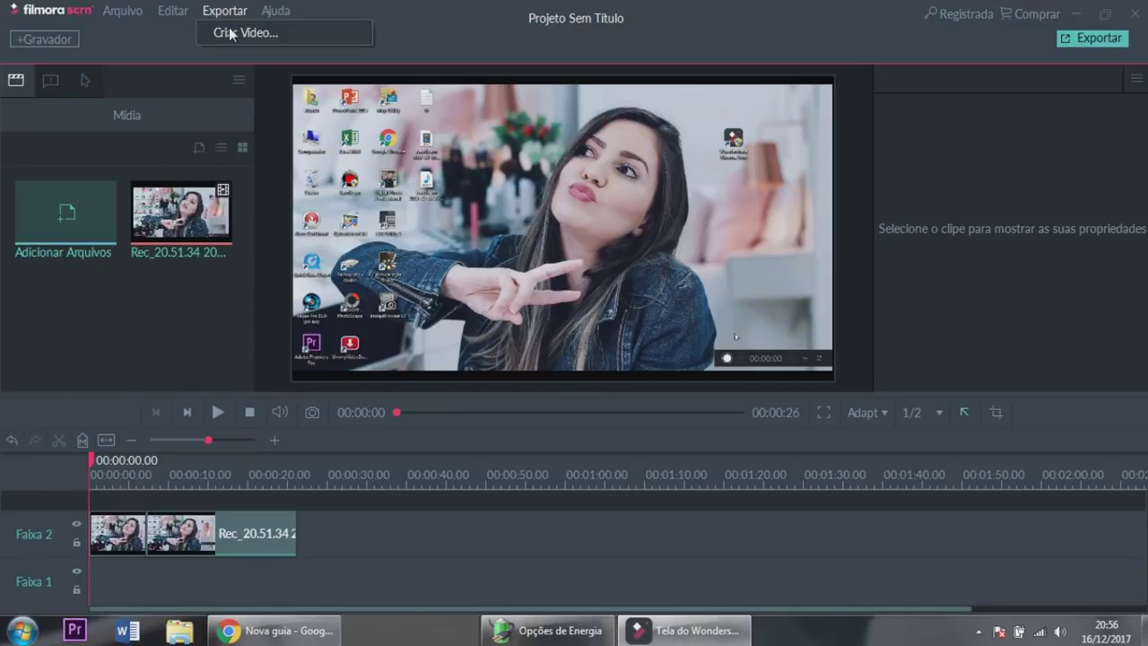
left_click(229, 33)
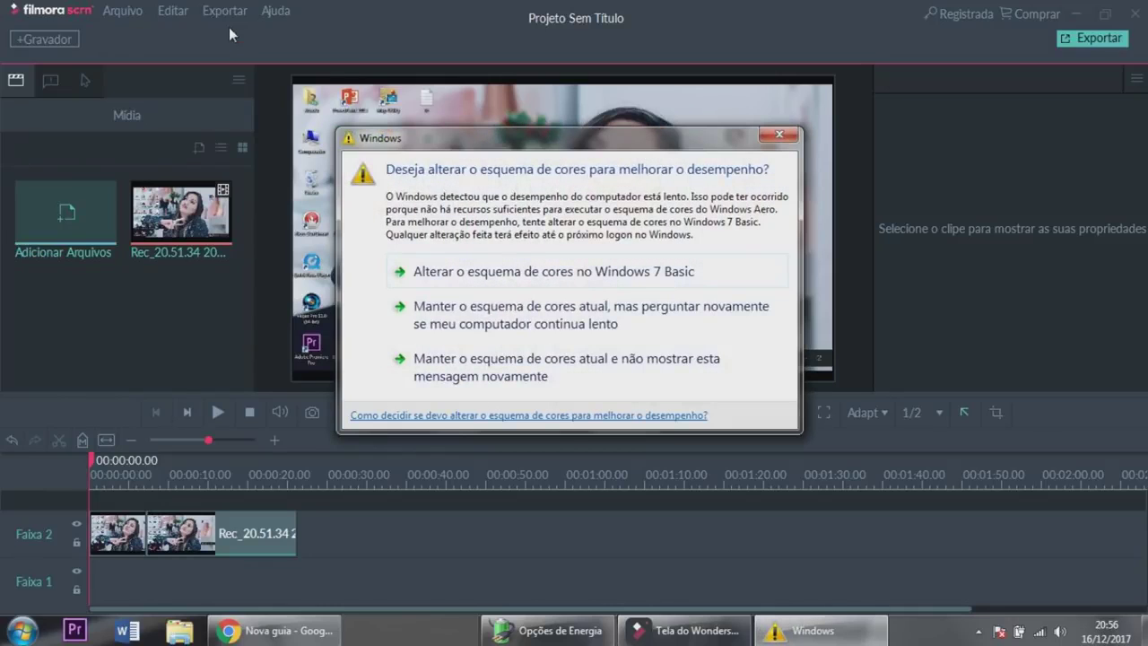
left_click(779, 135)
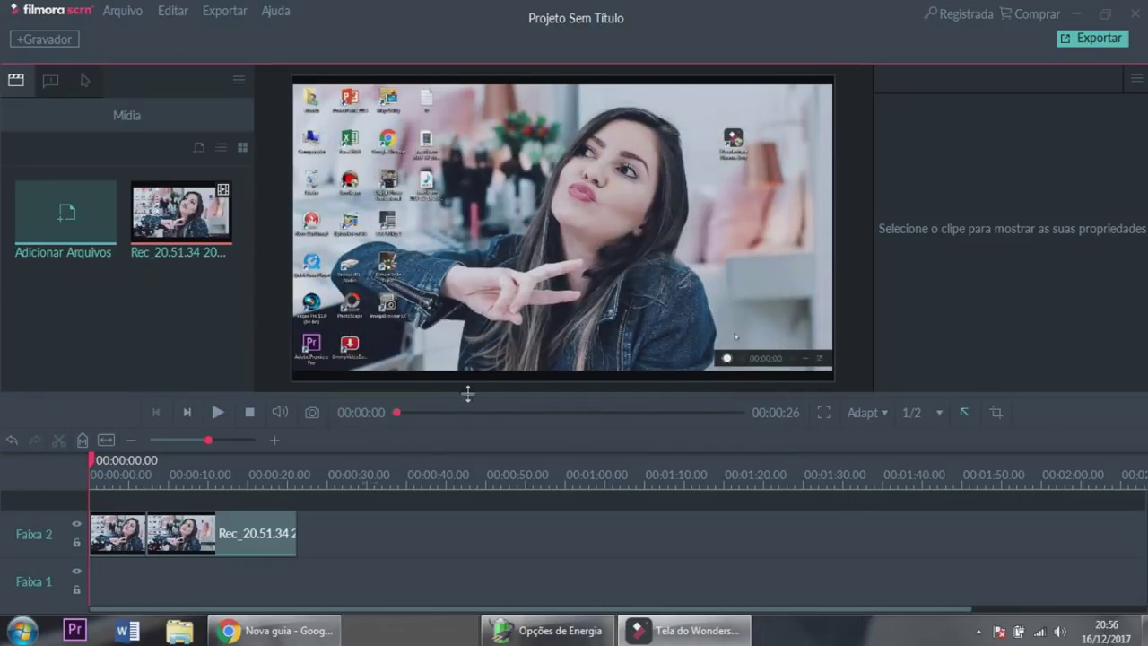